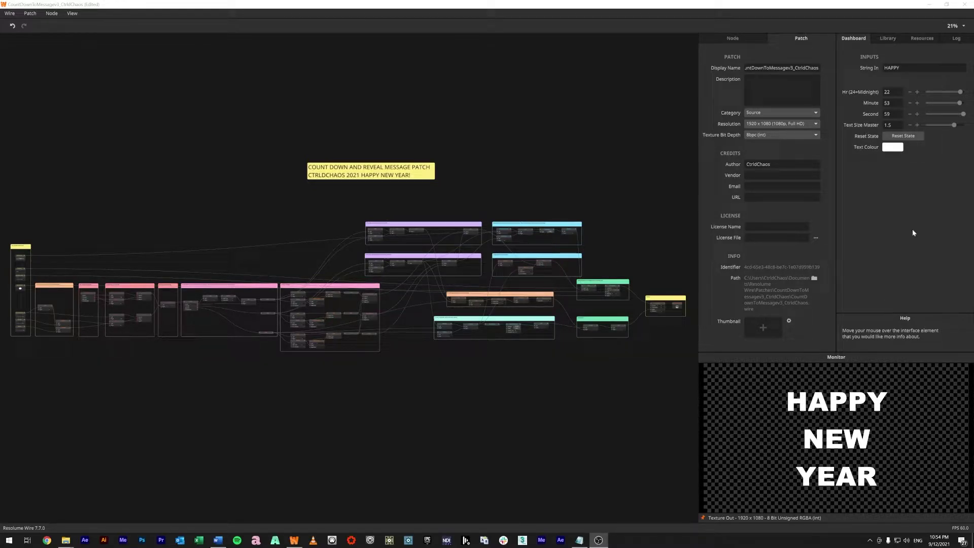
Step: Reset the countdown state, try hour 23 as the target, and set the target time to hour 22 and minute 55
mouse_move(941, 541)
click(917, 137)
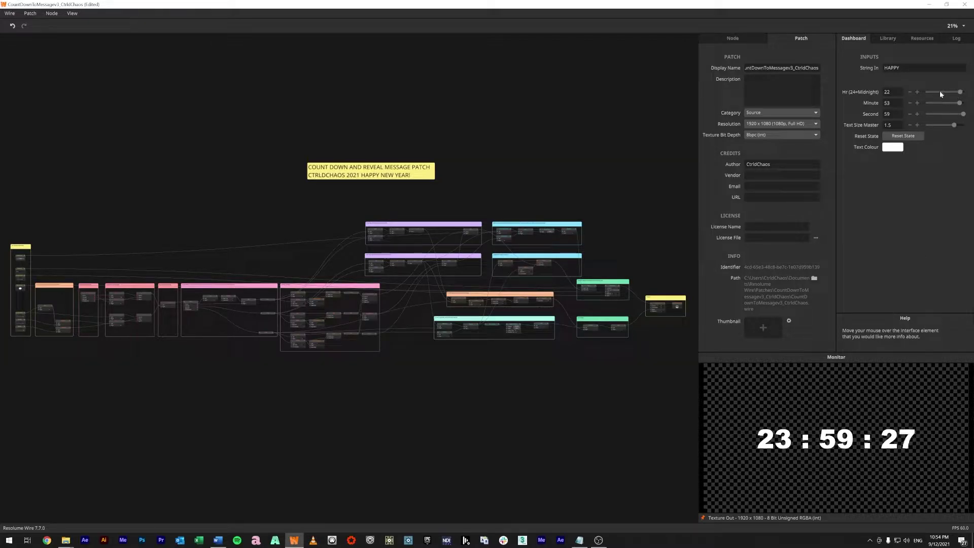
click(917, 92)
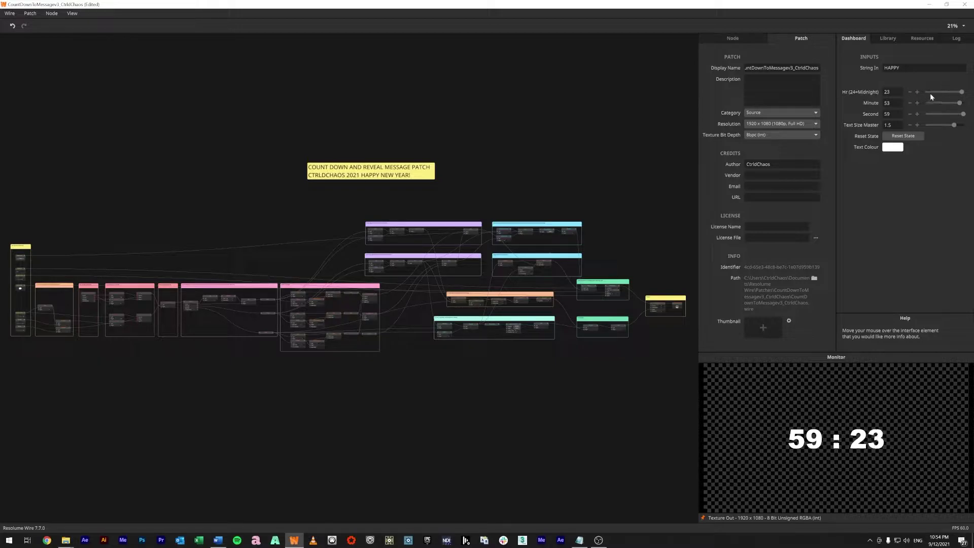
click(910, 92)
click(916, 102)
click(916, 102)
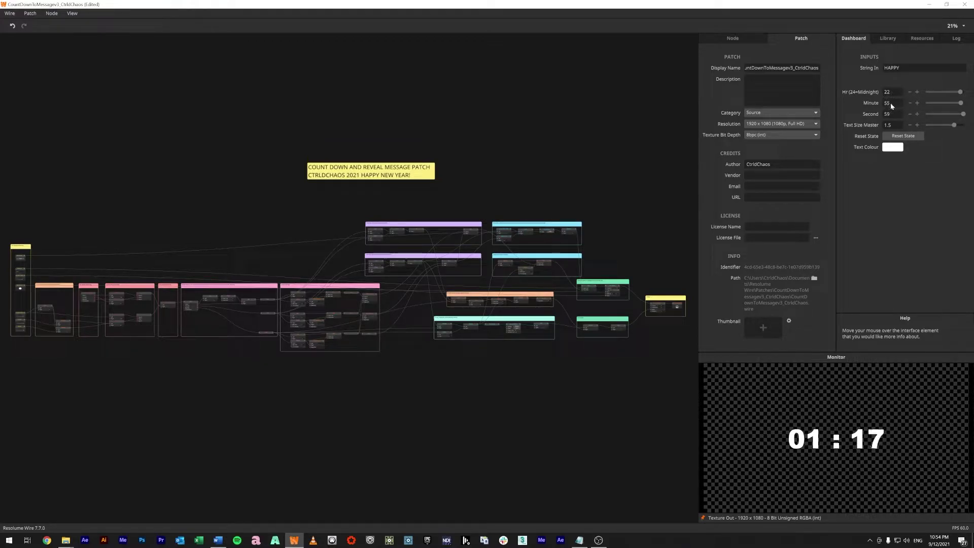
click(917, 92)
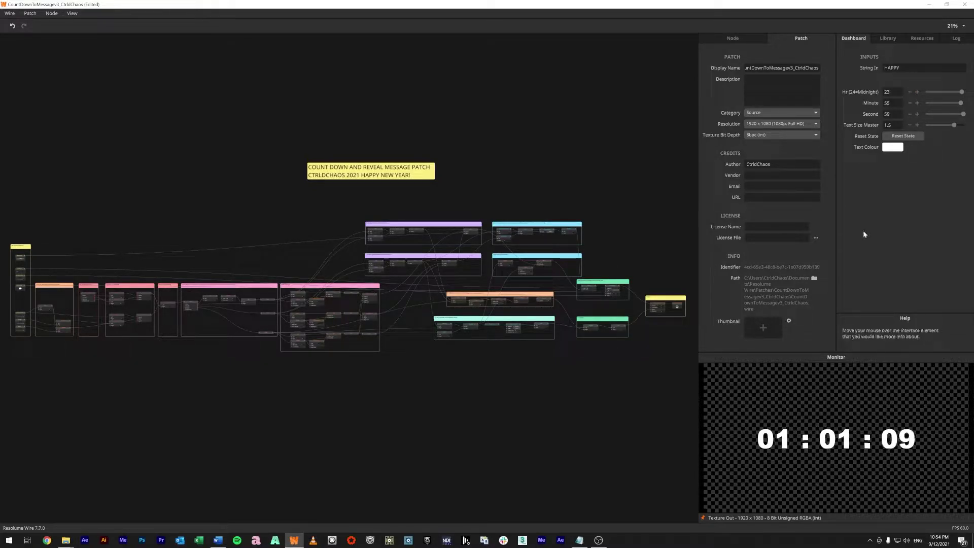
click(910, 92)
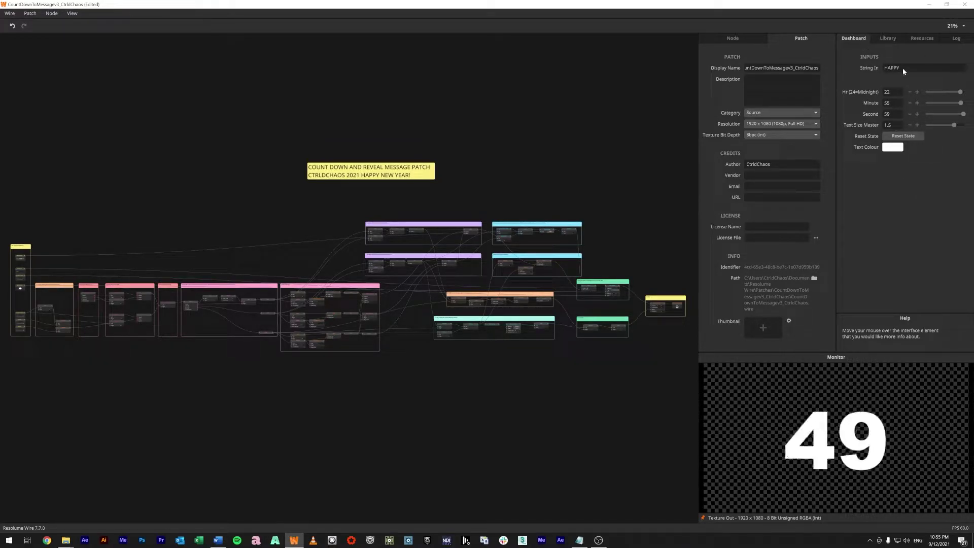
Step: Go through the lines of the String In message text, from HAPPY to NEW and back to HAPPY
click(915, 67)
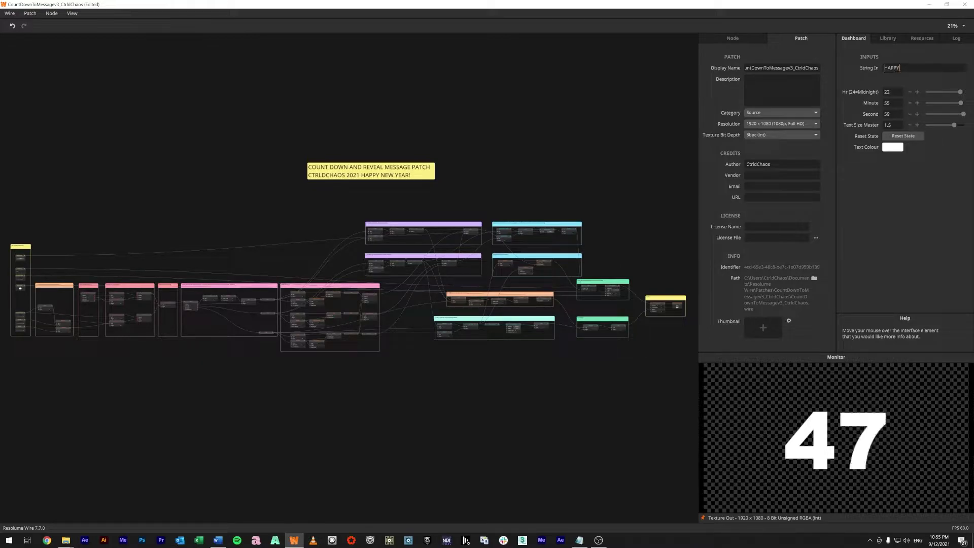
key(ctrl+a)
text(NEW)
key(ctrl+a)
text(HAPPY)
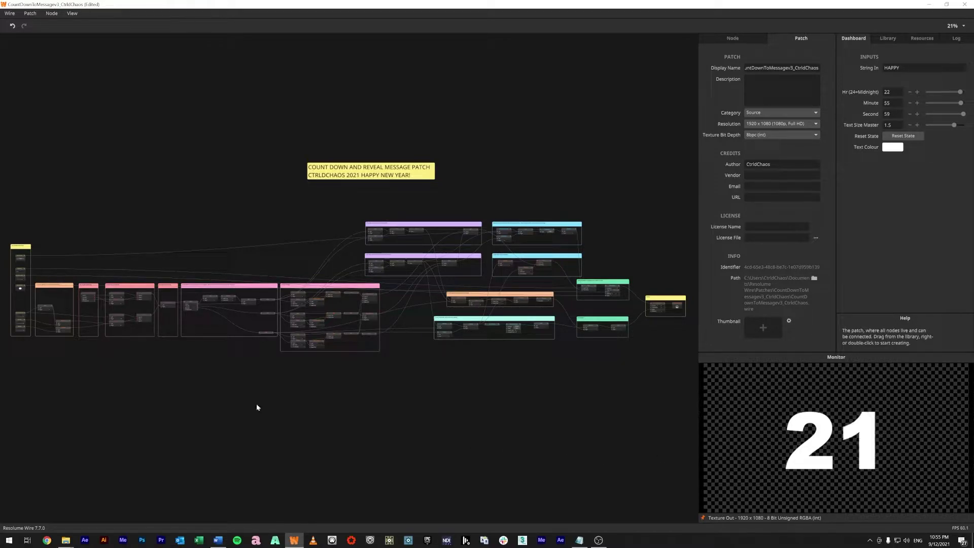
Step: Inspect the full message value of the String In node in the yellow input group
drag(182, 410, 370, 421)
scroll(241, 396, up, 3)
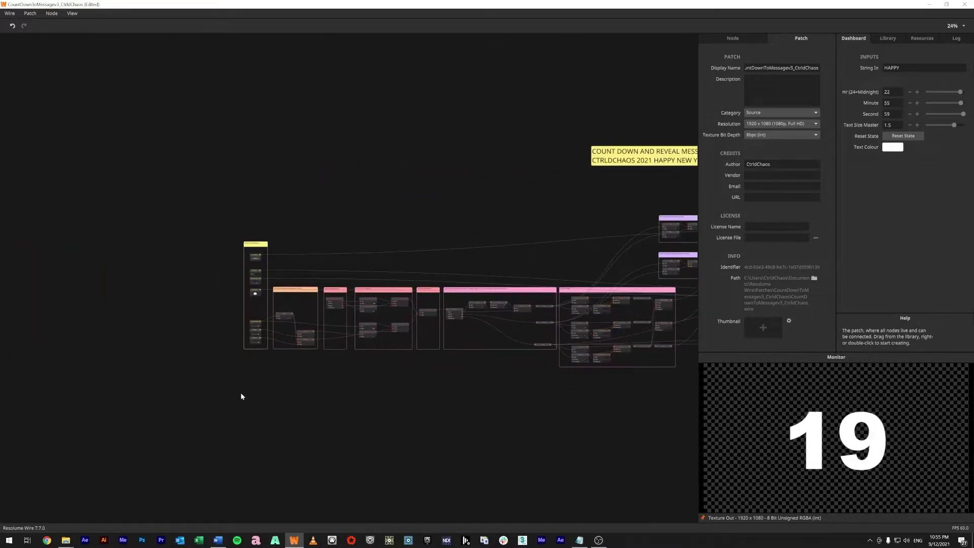
scroll(246, 391, up, 5)
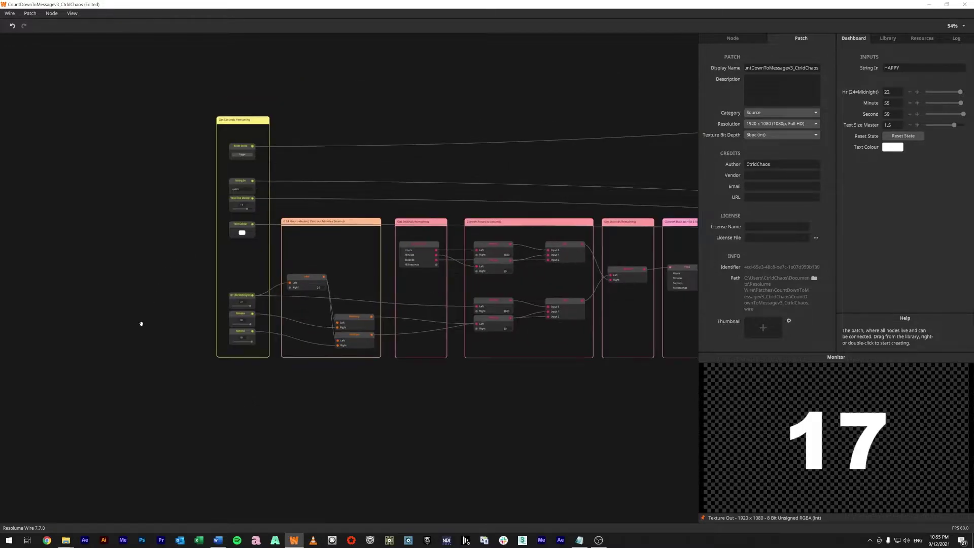
scroll(125, 330, up, 6)
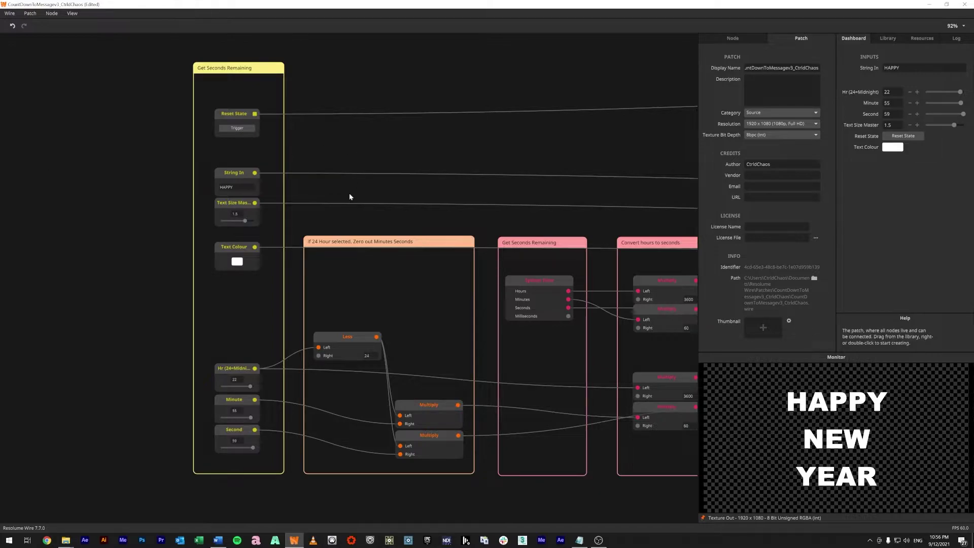
click(237, 175)
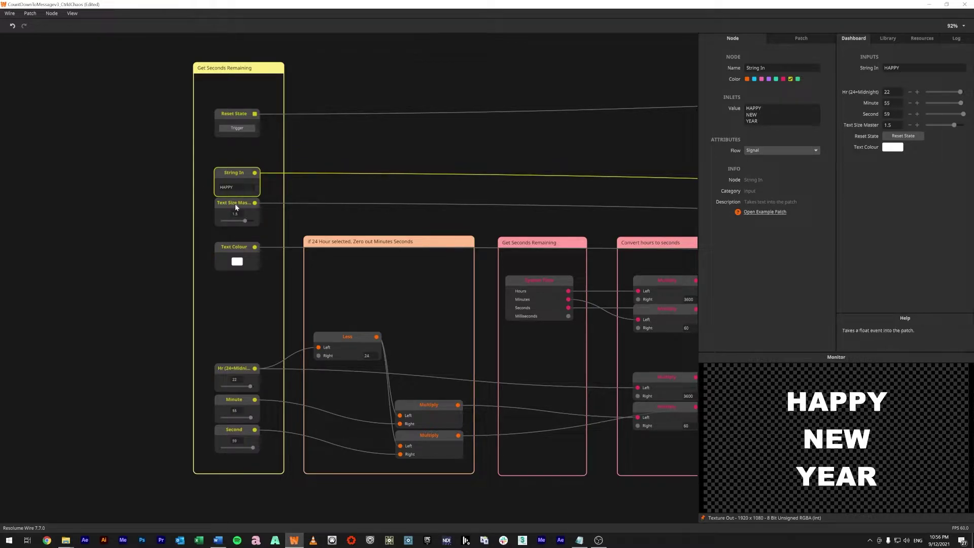
Step: Try a slightly larger Text Size Master value, and set it back to 1.5
click(245, 221)
mouse_move(244, 222)
mouse_down()
mouse_move(228, 220)
mouse_move(247, 220)
mouse_up()
double_click(899, 124)
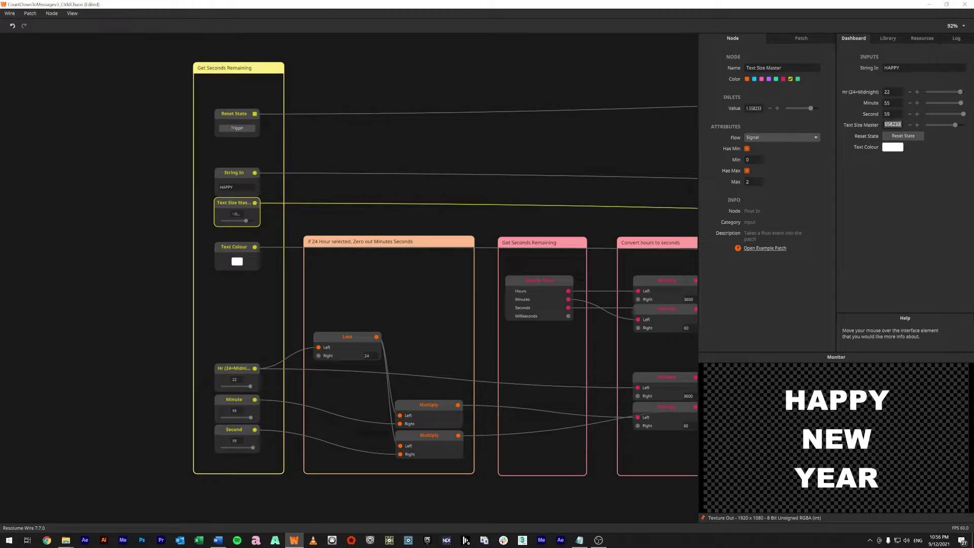
text(5)
key(Return)
click(119, 185)
Step: Try another colour for the Text Colour input, return it to white, and close the colour picker
click(242, 245)
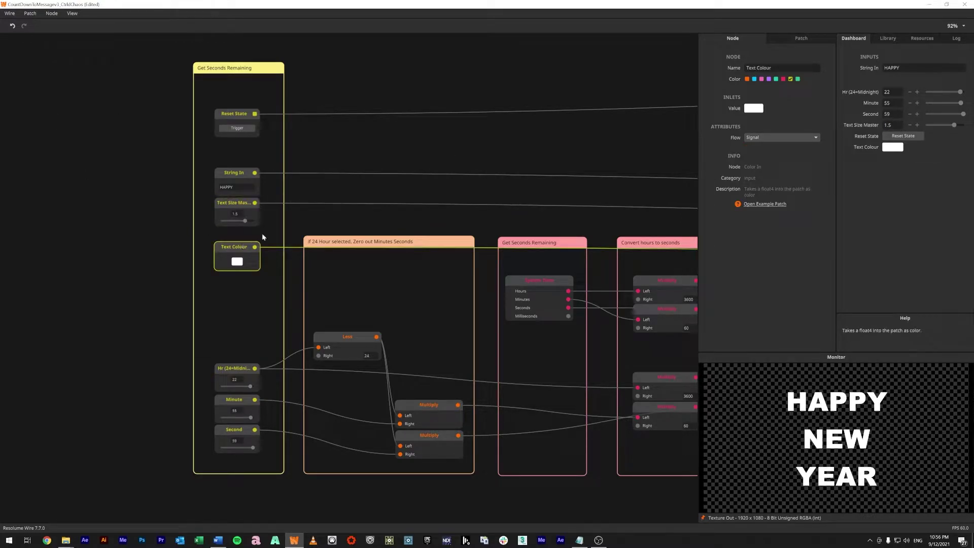
click(753, 108)
click(674, 239)
click(865, 225)
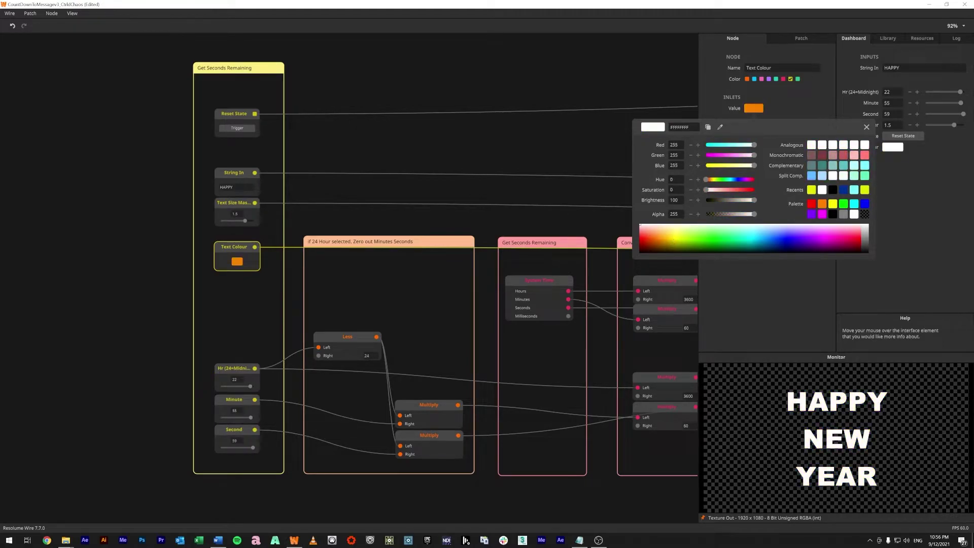
click(867, 127)
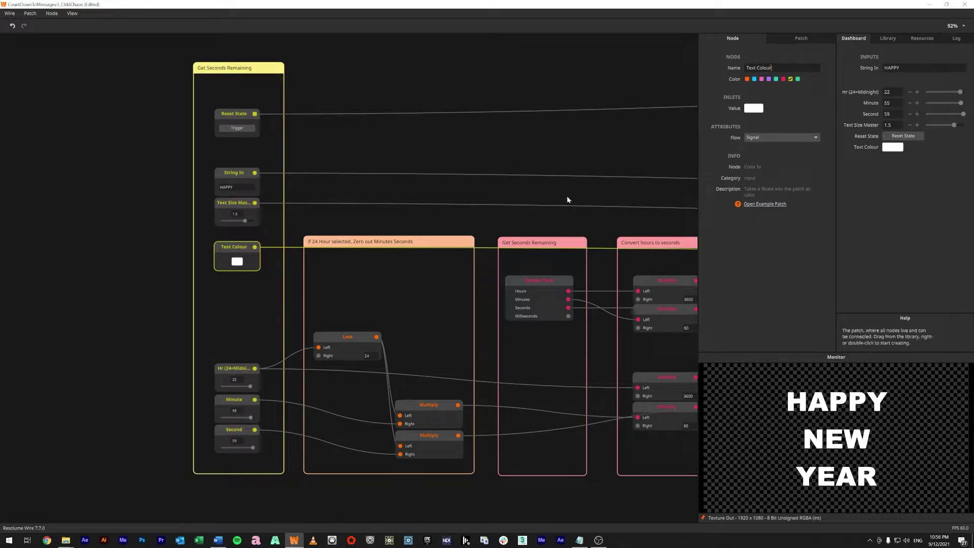
Step: Inspect the value ranges of the hour, Minute and Second input nodes
drag(631, 142, 533, 117)
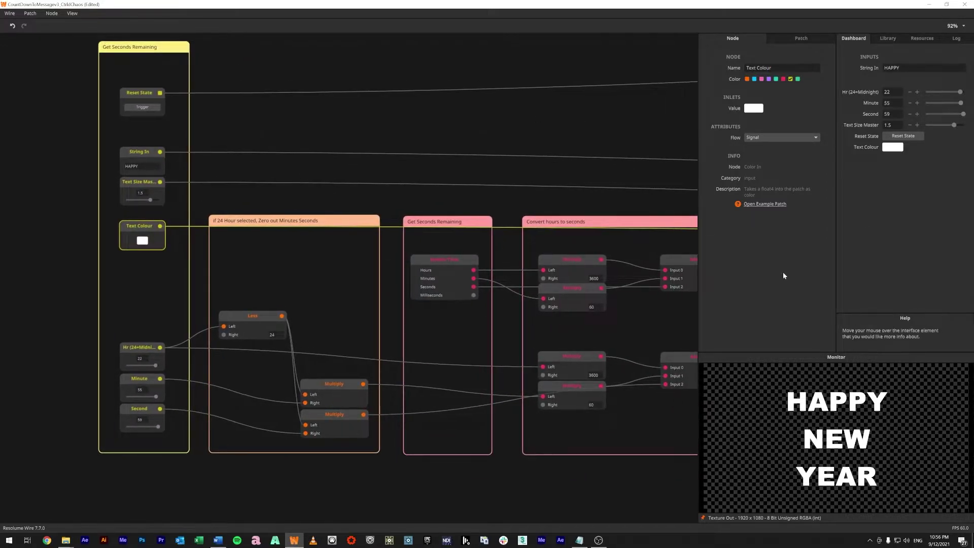
click(136, 346)
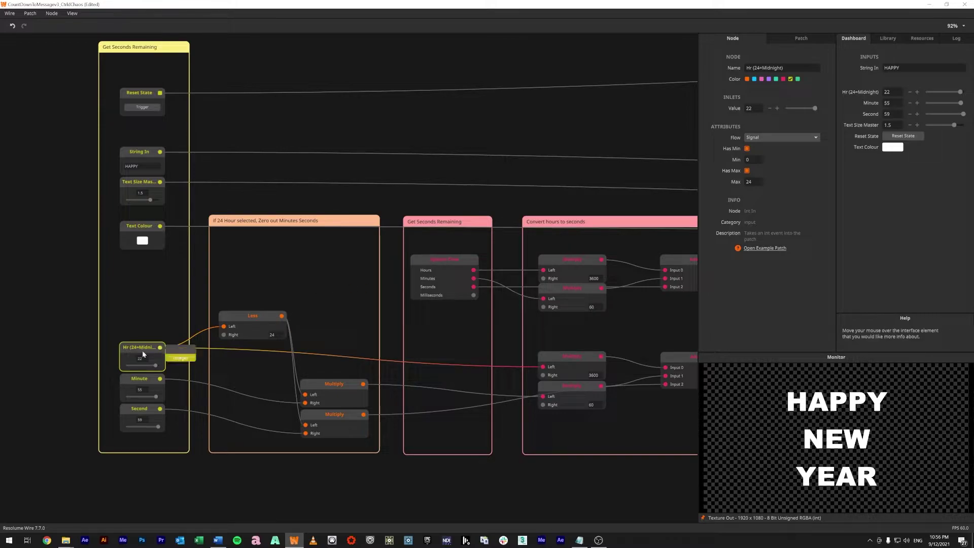
click(145, 391)
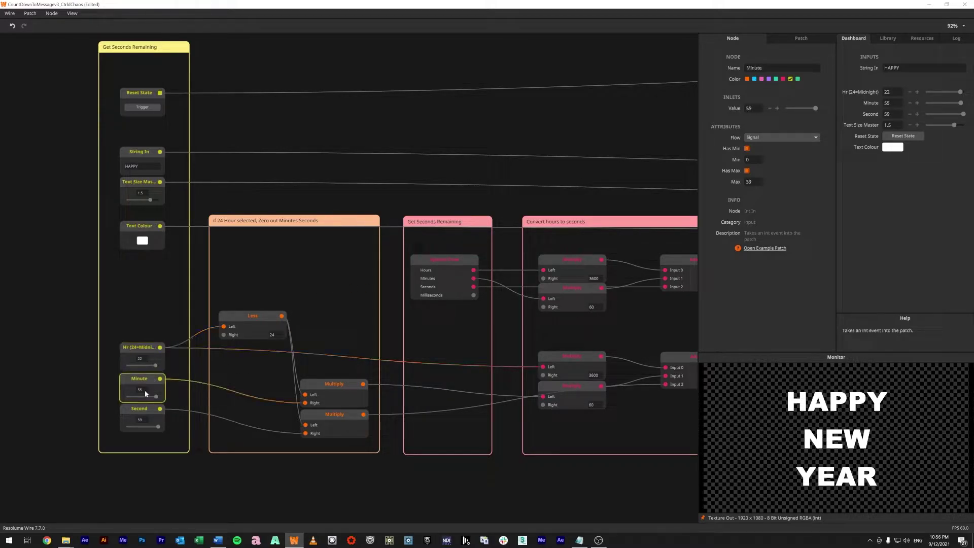
click(144, 408)
Step: Set the hour input to 24 and check the outputs of the Less and Multiply nodes that zero out minutes and seconds
click(459, 443)
drag(458, 443, 472, 472)
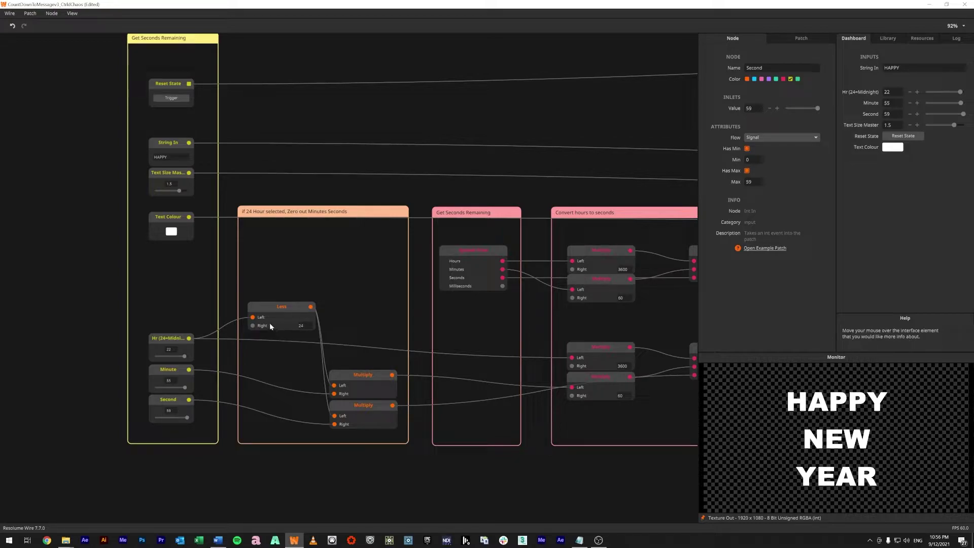
click(282, 306)
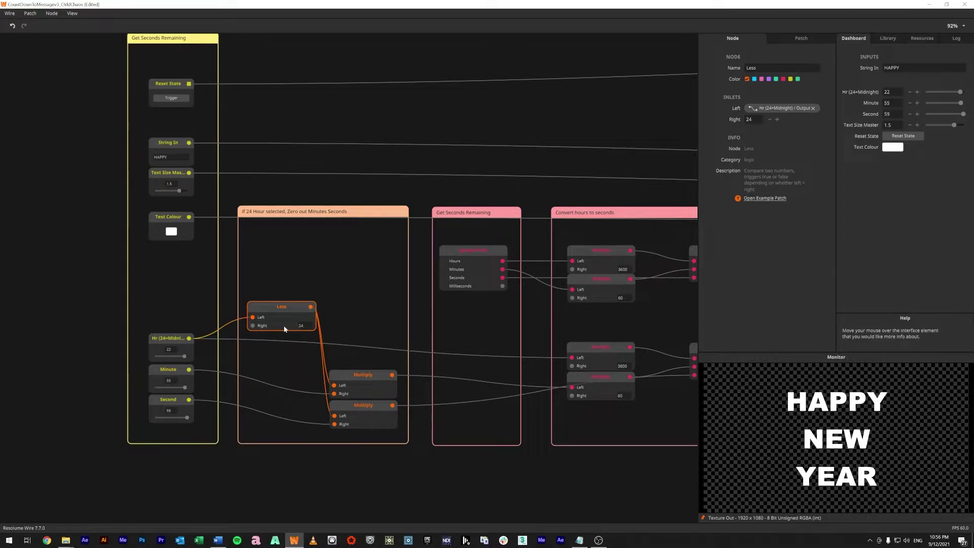
drag(313, 311, 334, 386)
drag(185, 359, 188, 357)
mouse_move(309, 309)
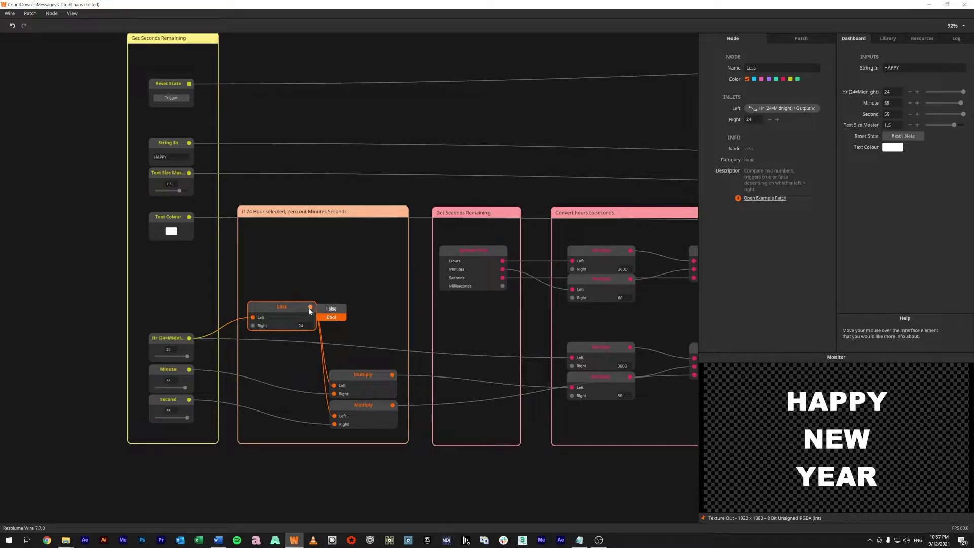
mouse_move(393, 375)
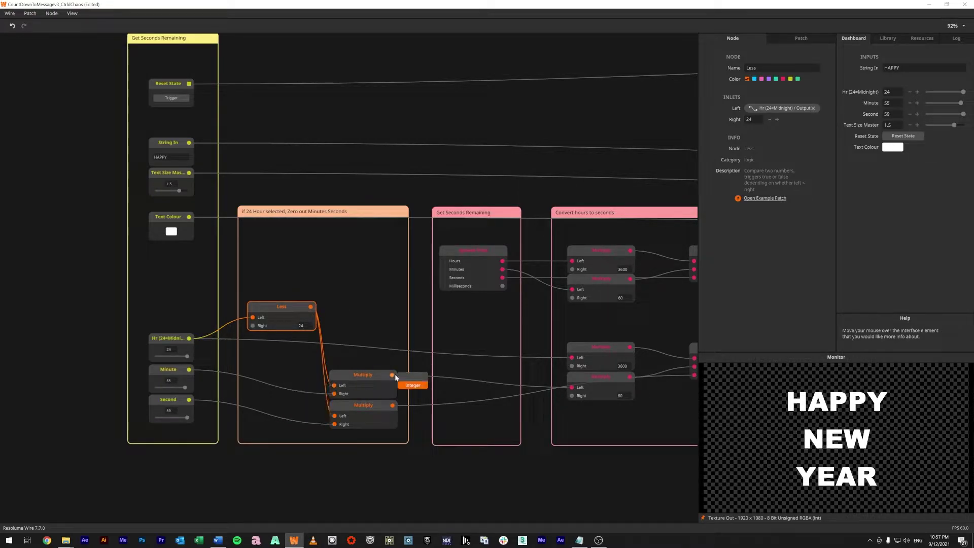
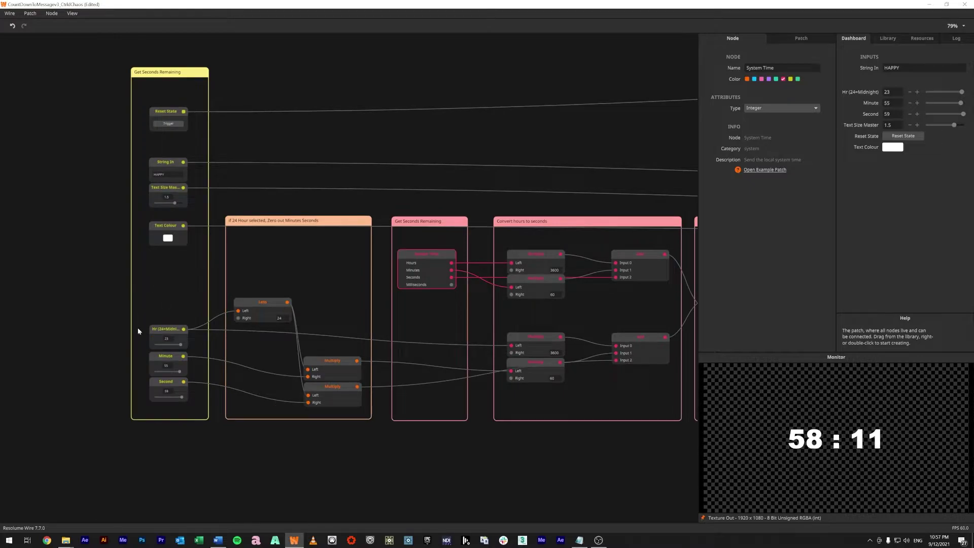
Step: Examine how the Convert hours to seconds group sums the system time and target time, and check the Subtract node's output
mouse_move(186, 331)
drag(540, 432, 384, 403)
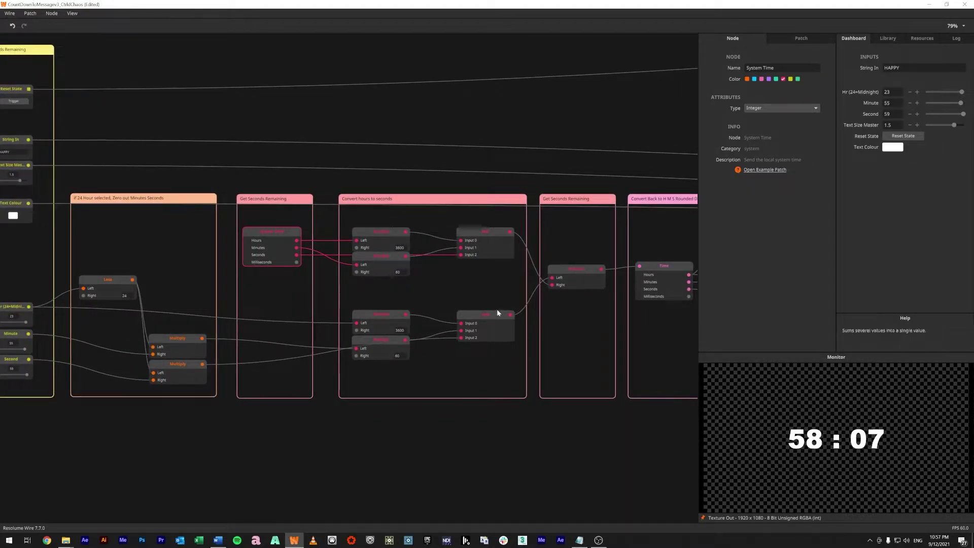
mouse_move(508, 316)
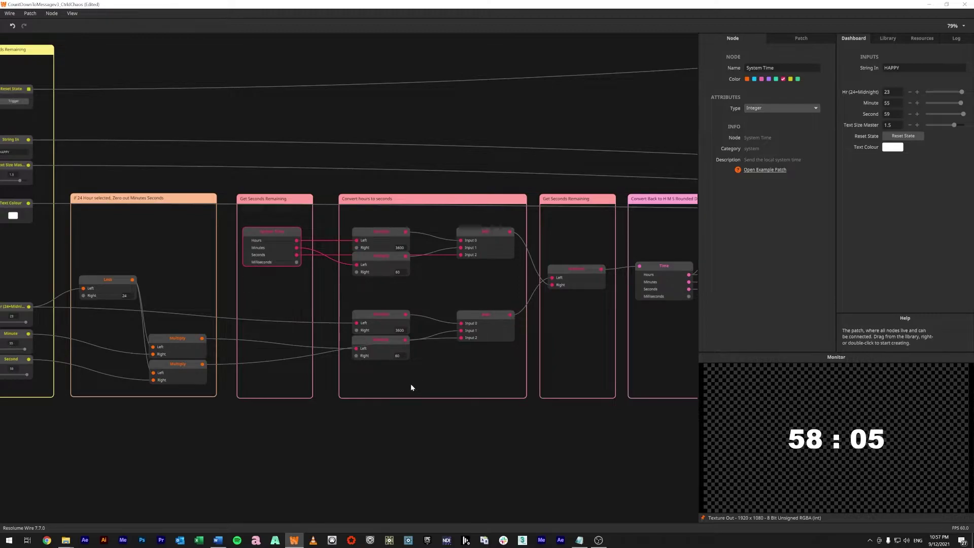
drag(410, 384, 447, 380)
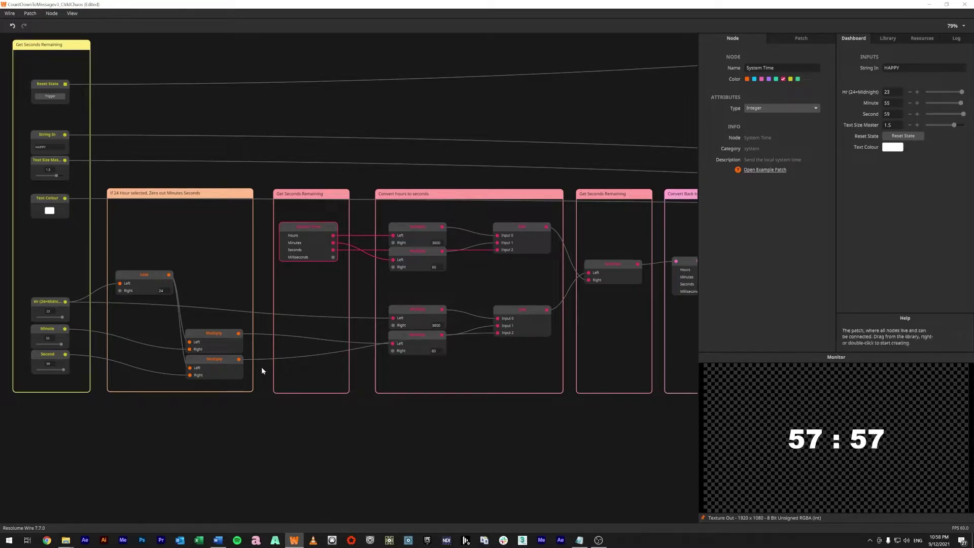
mouse_move(68, 333)
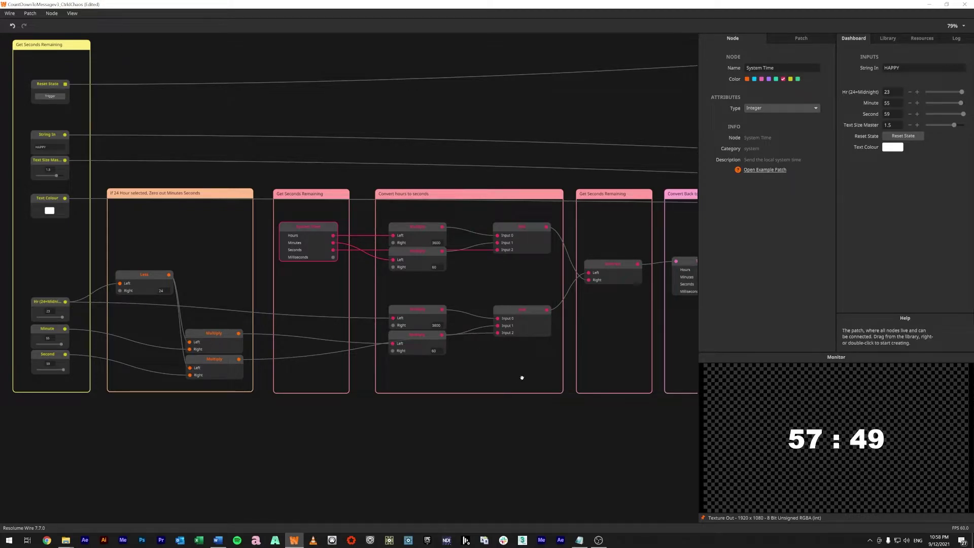
drag(524, 374, 408, 384)
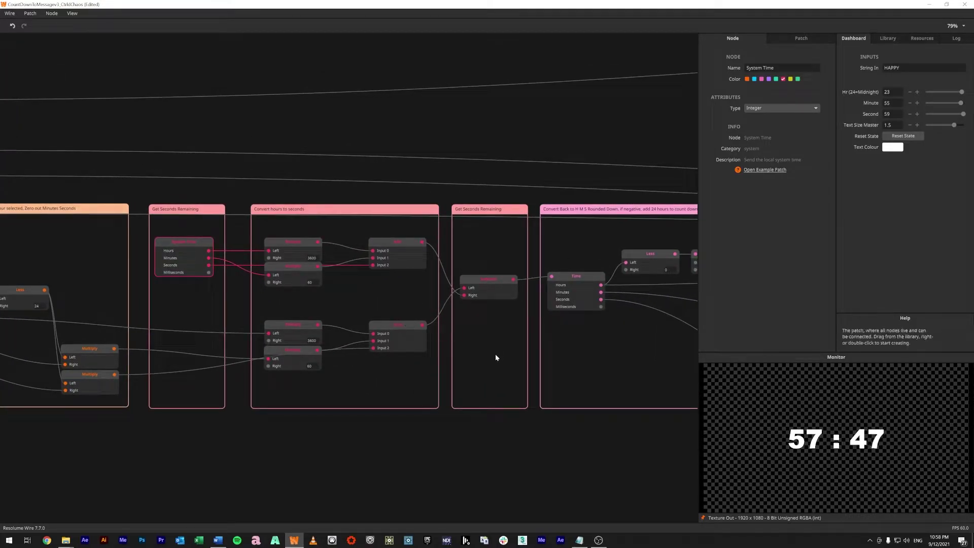
drag(494, 352, 457, 377)
scroll(464, 329, up, 1)
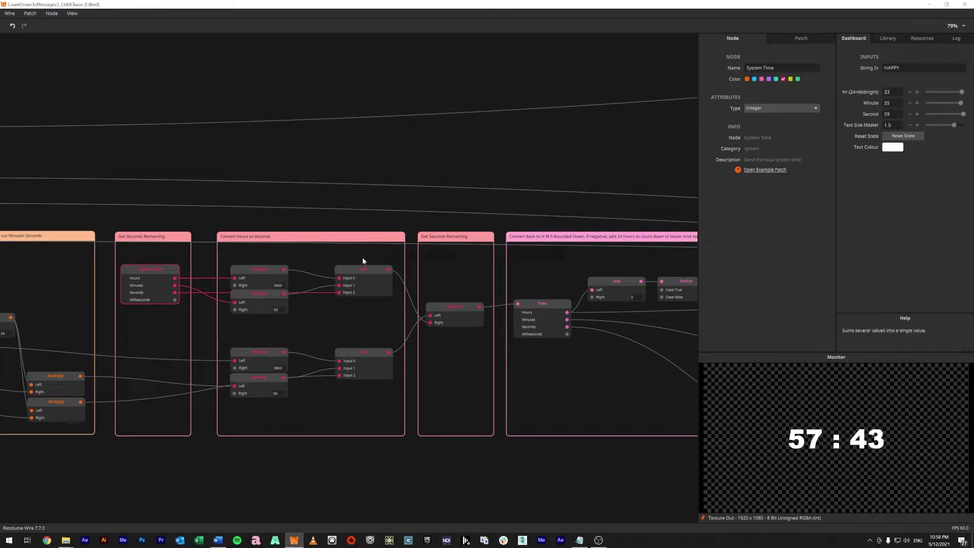
click(360, 351)
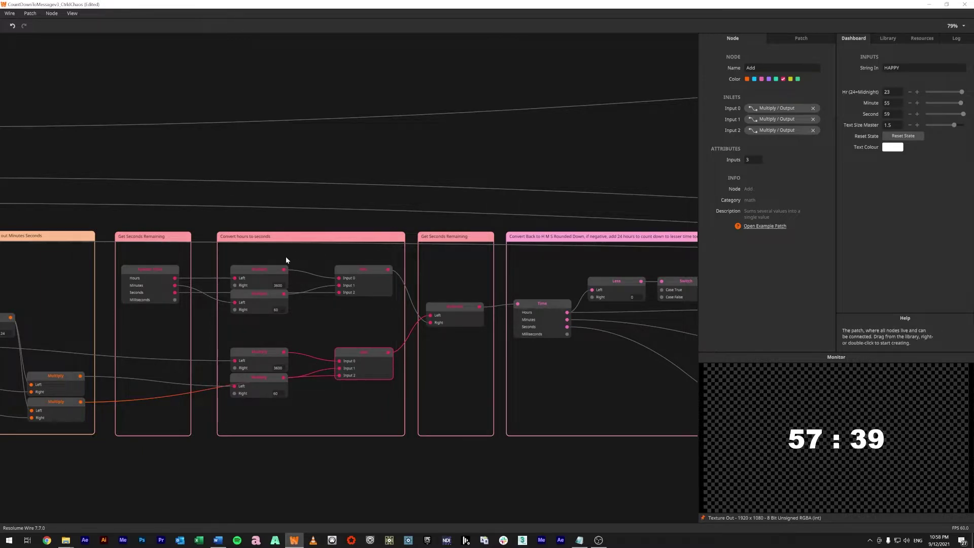
drag(284, 254, 471, 262)
drag(643, 301, 436, 296)
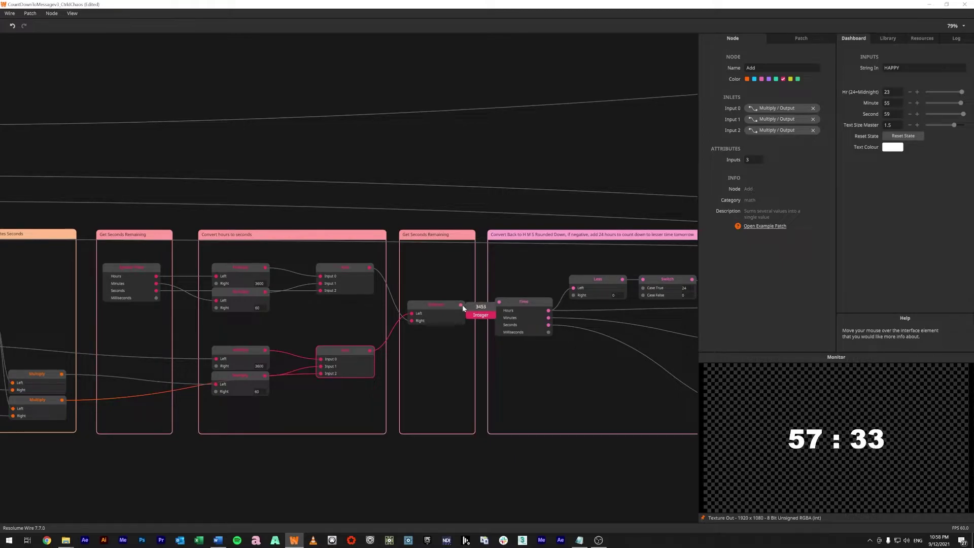
Step: Examine the Time node and how its hours, minutes and seconds run through the Convert Back to H M S group
drag(619, 394, 370, 385)
click(281, 303)
mouse_move(255, 305)
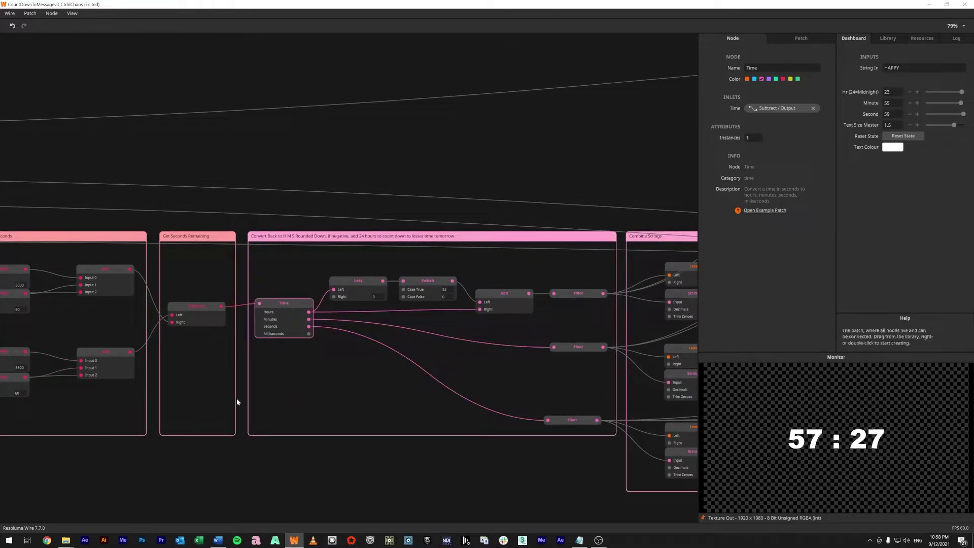
scroll(281, 387, left, 3)
mouse_move(291, 302)
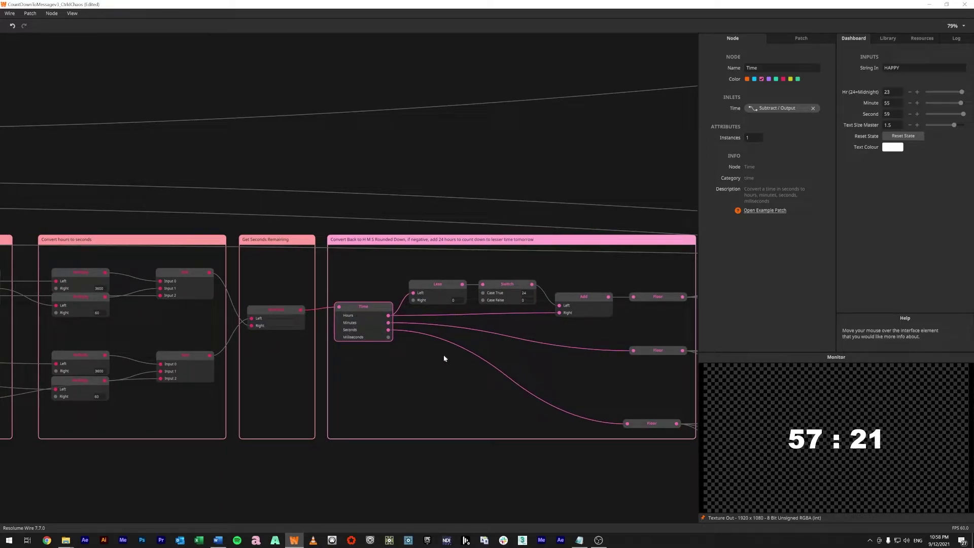
scroll(431, 346, right, 6)
drag(417, 377, 438, 363)
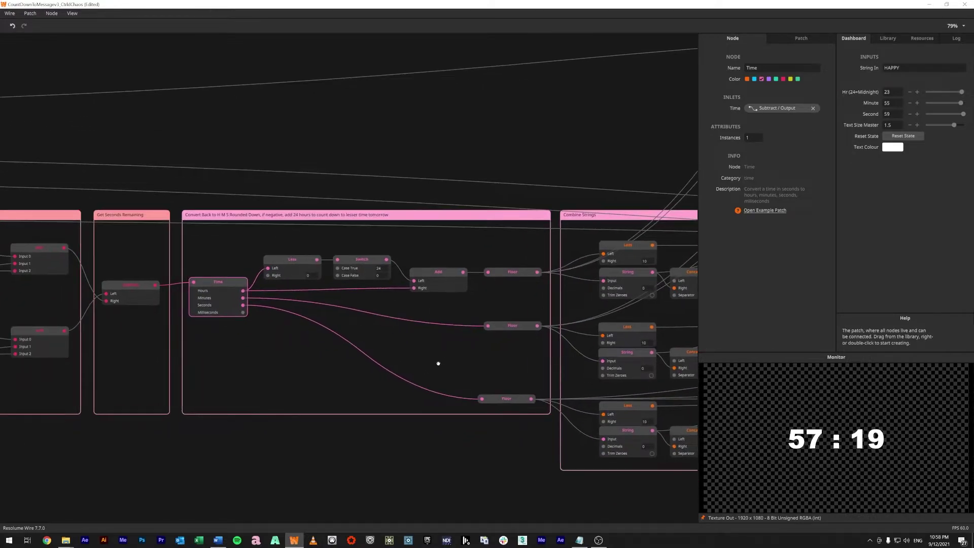
scroll(495, 376, right, 3)
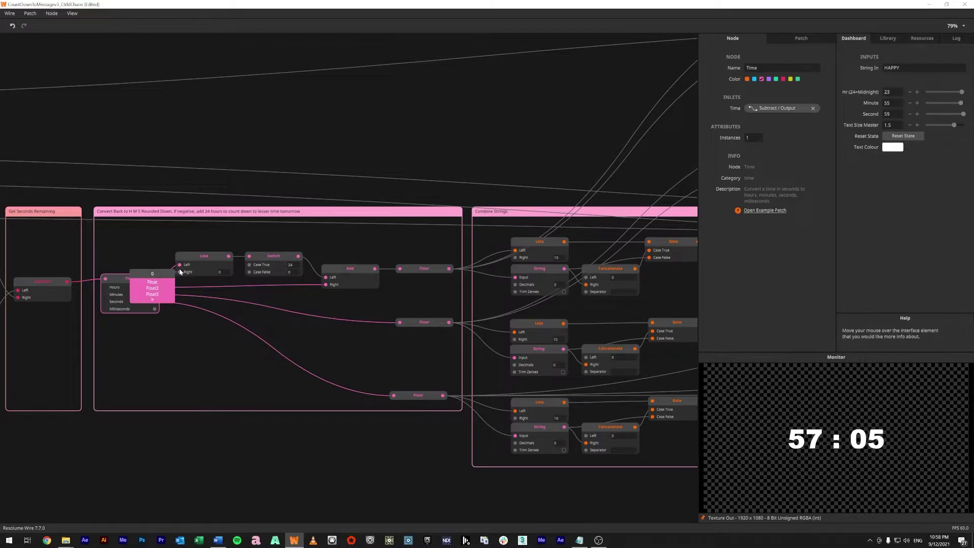
Step: Set the hour input to 21 and check how the Time hours output drives the Less and Switch nodes
click(207, 255)
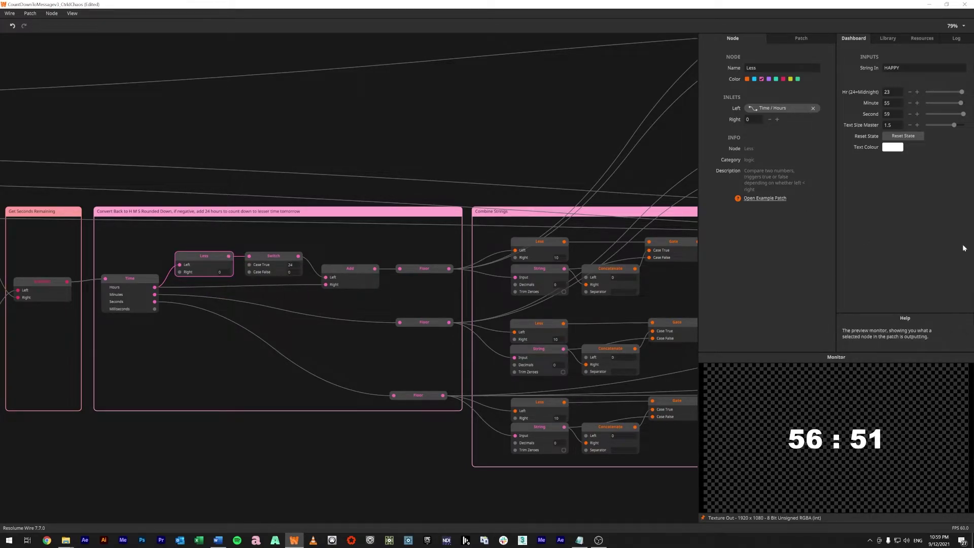
click(963, 93)
drag(963, 95, 959, 95)
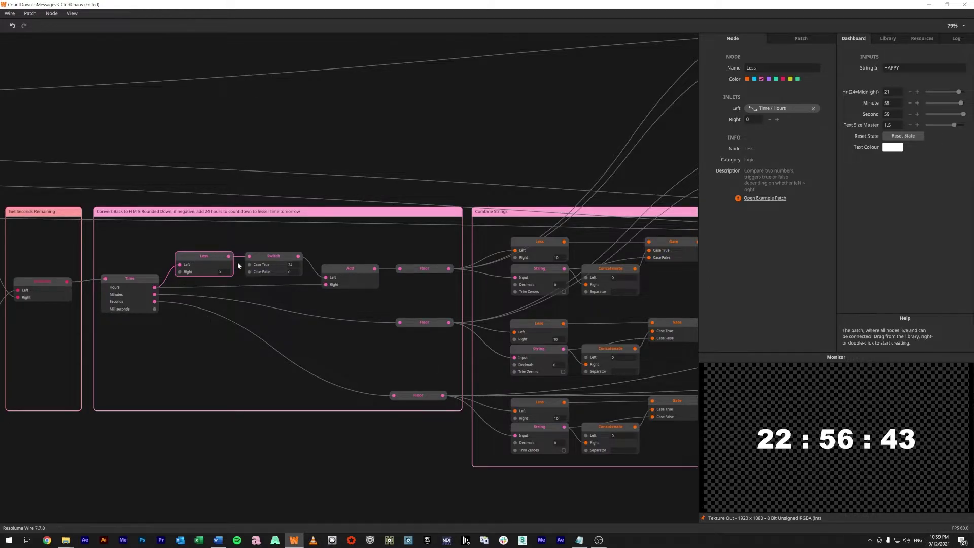
mouse_move(156, 288)
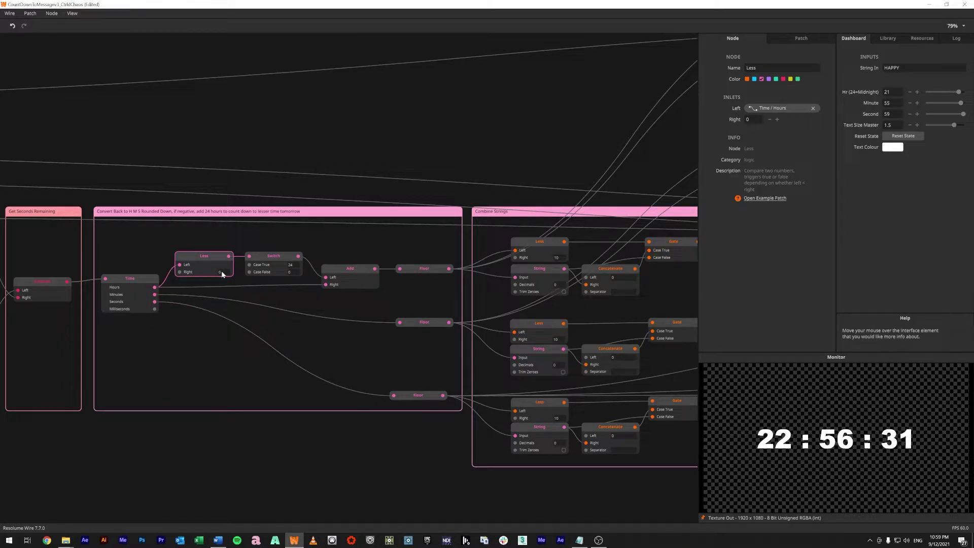
mouse_move(249, 258)
drag(533, 163, 532, 132)
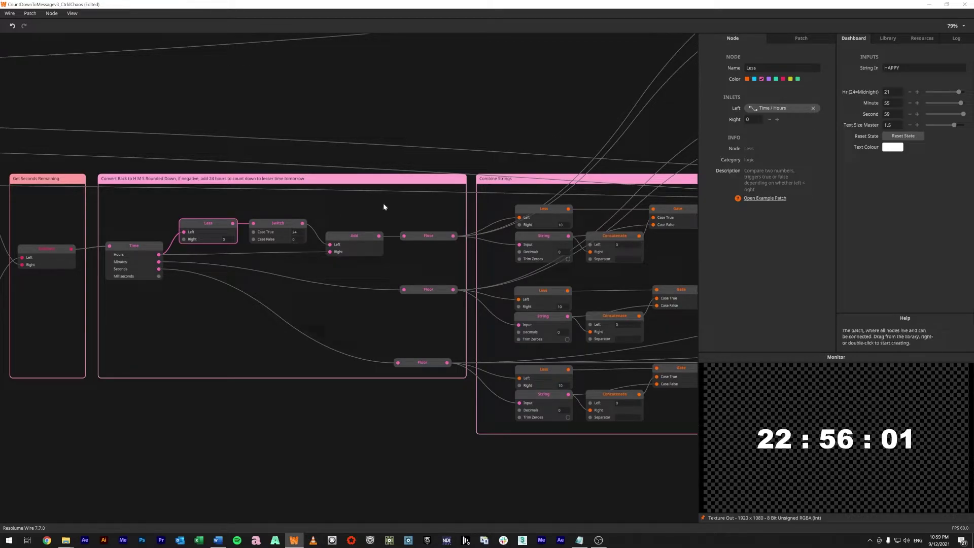
Step: Inspect the hours Floor node and compare the Add node's output with the rounded-down output
drag(448, 133, 382, 119)
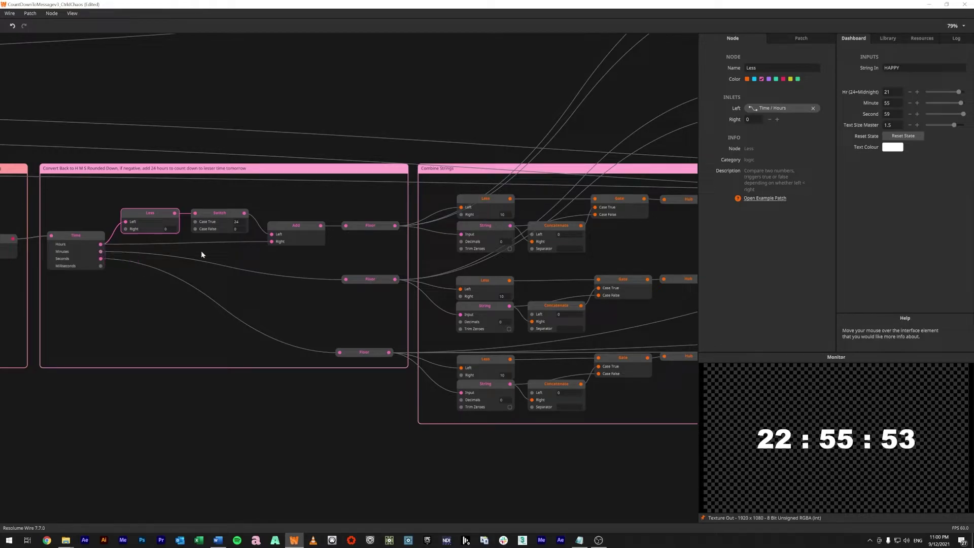
click(364, 225)
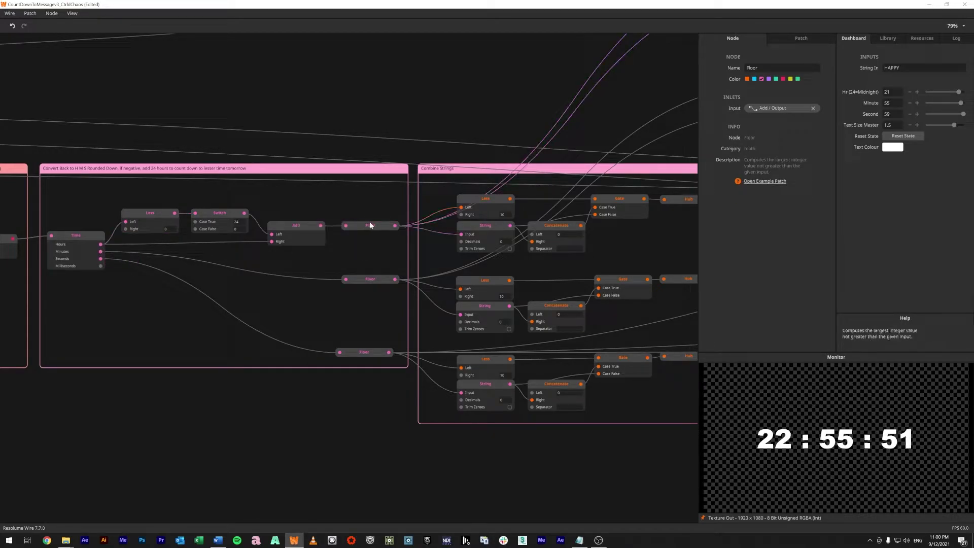
mouse_move(324, 229)
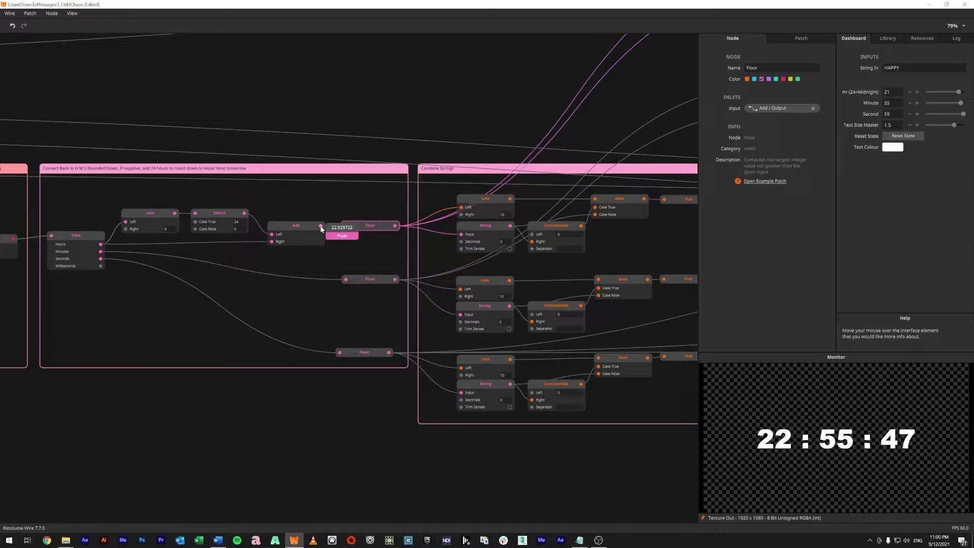
mouse_move(394, 226)
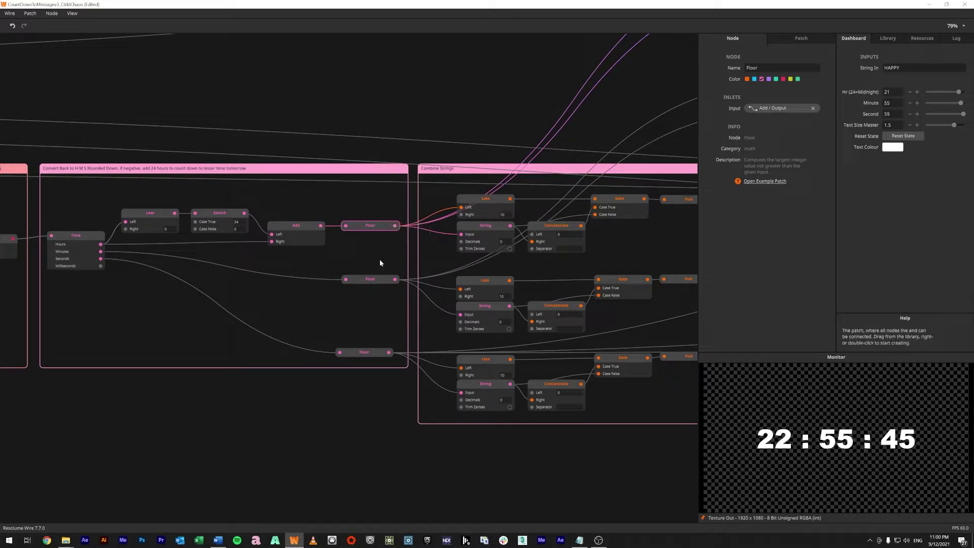
Step: Examine how the Less, String, Concatenate and Gate nodes in the Combine Strings group format the hours, minutes and seconds
drag(373, 261, 250, 311)
drag(242, 241, 277, 150)
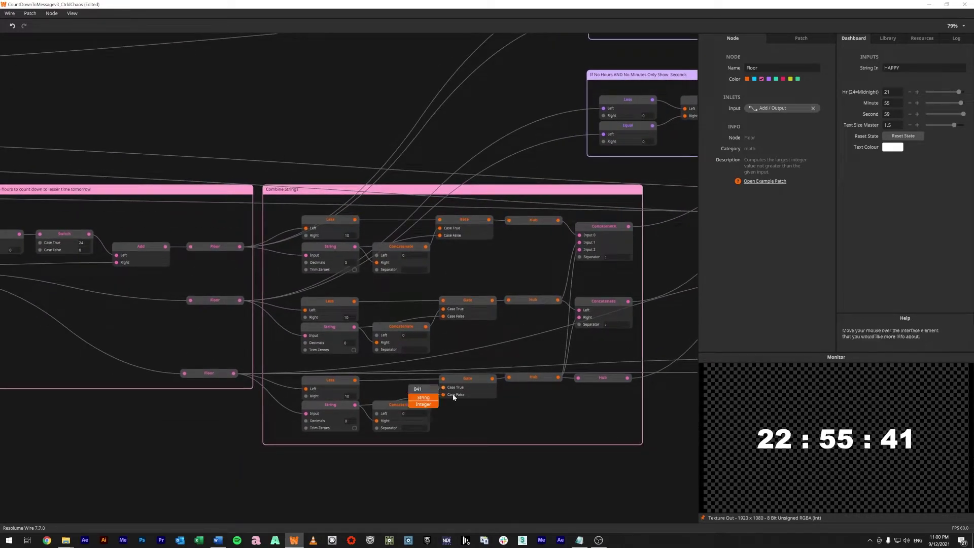
drag(614, 495, 592, 476)
scroll(552, 473, down, 1)
scroll(467, 490, right, 2)
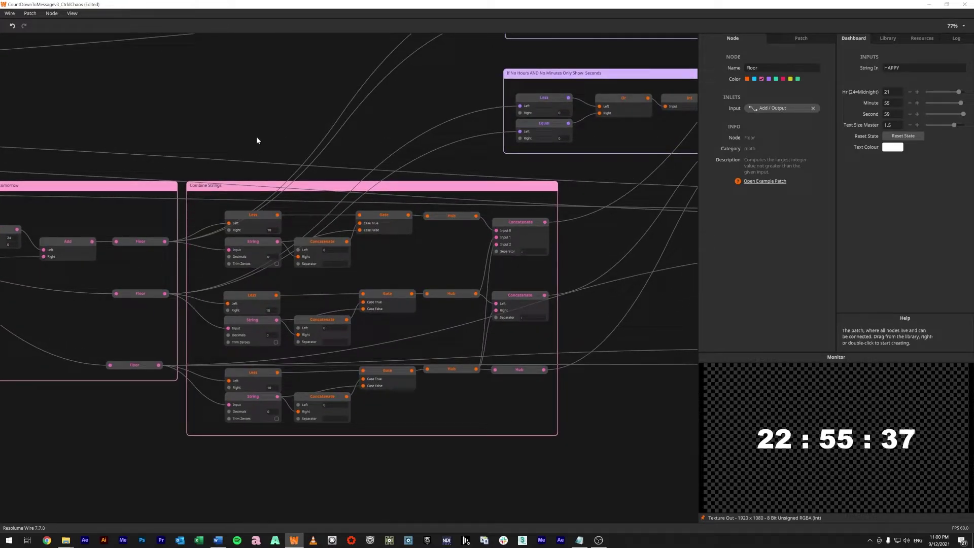
drag(225, 129, 263, 126)
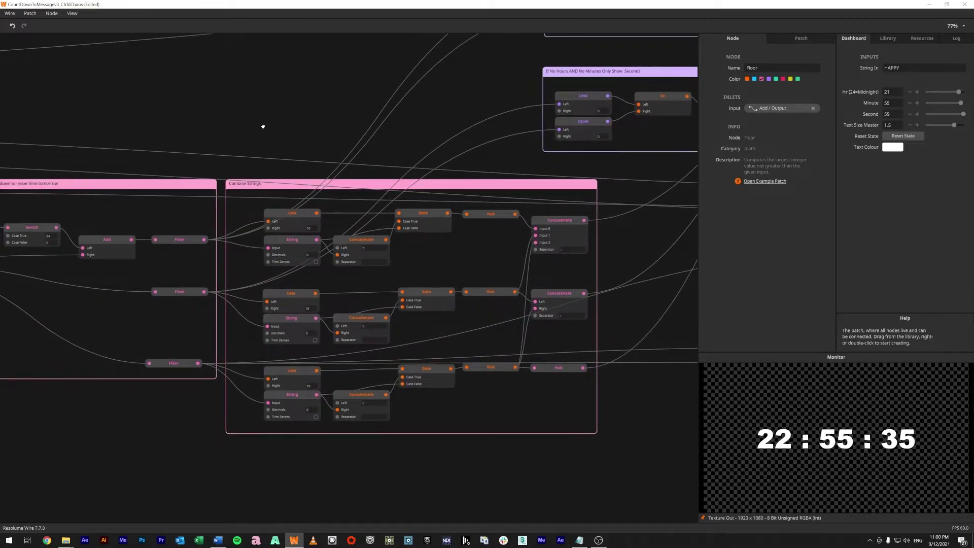
mouse_move(204, 240)
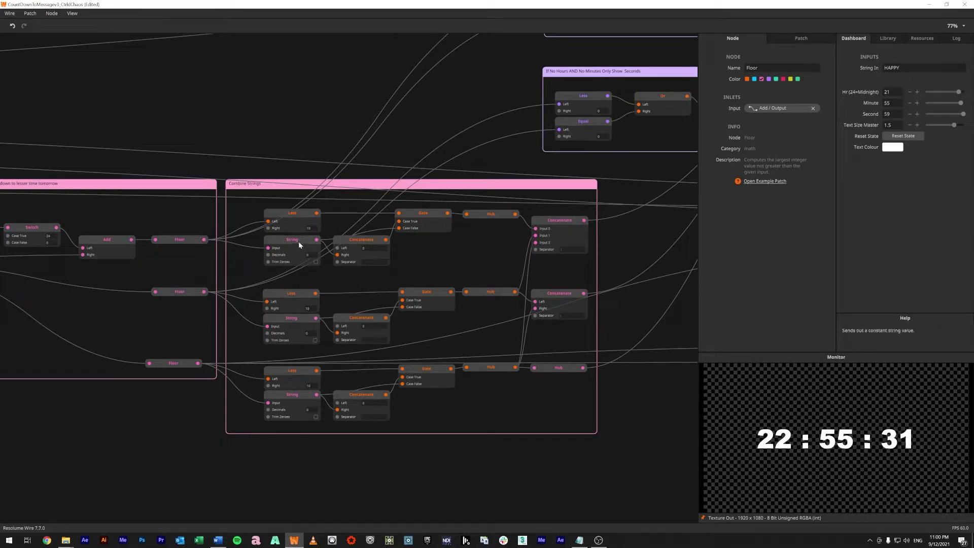
mouse_move(317, 242)
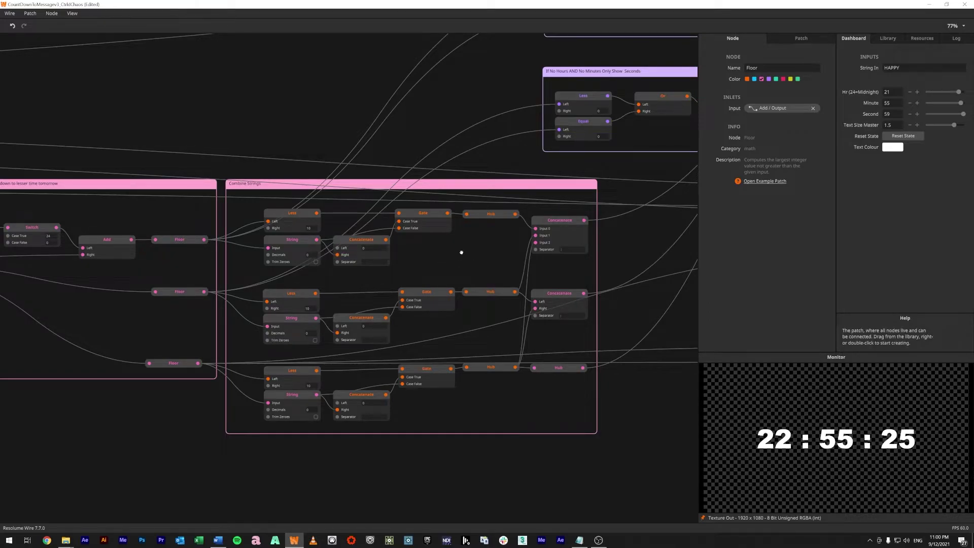
drag(463, 252, 430, 245)
mouse_move(276, 239)
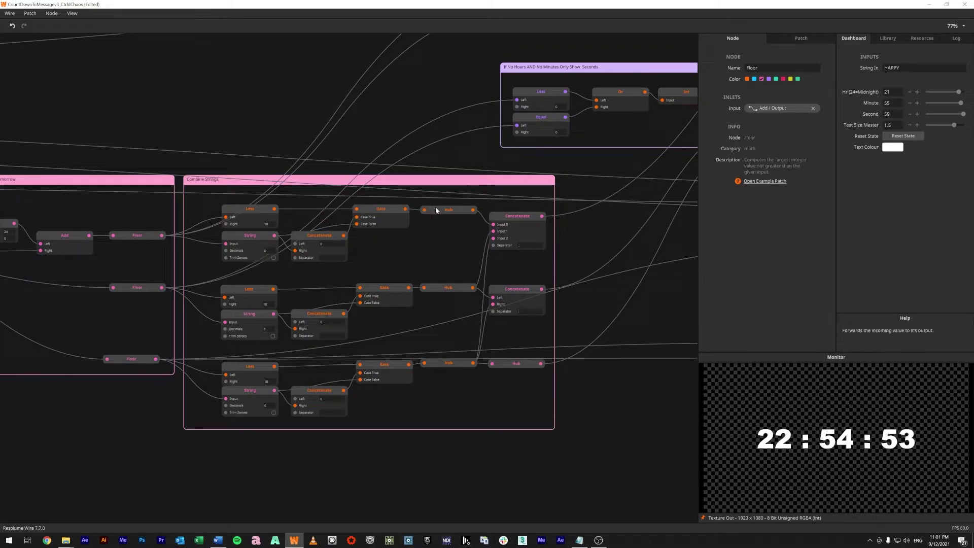
Step: Inspect the three-input and two-input Concatenate nodes and the seconds Hub that output the Combine Strings group's time strings
drag(602, 252, 508, 229)
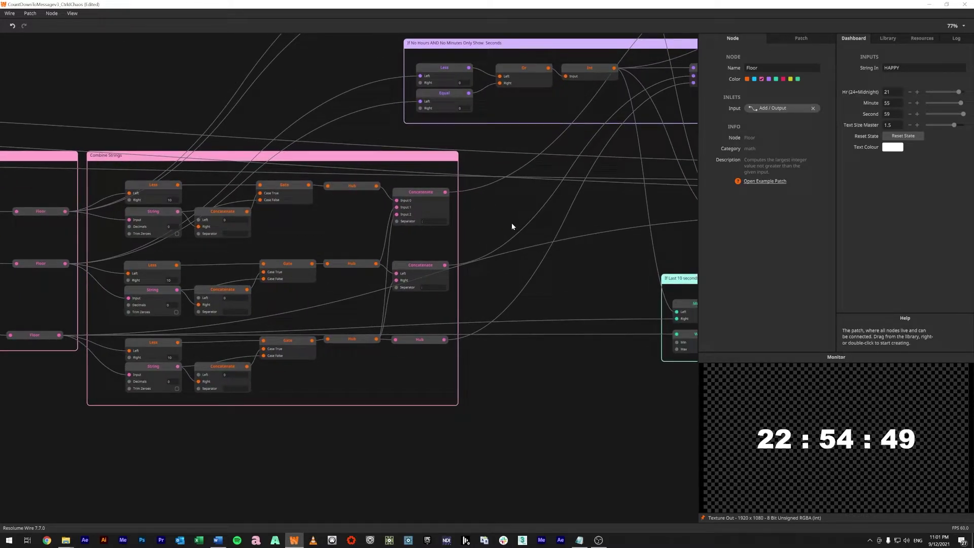
scroll(502, 213, down, 2)
click(413, 175)
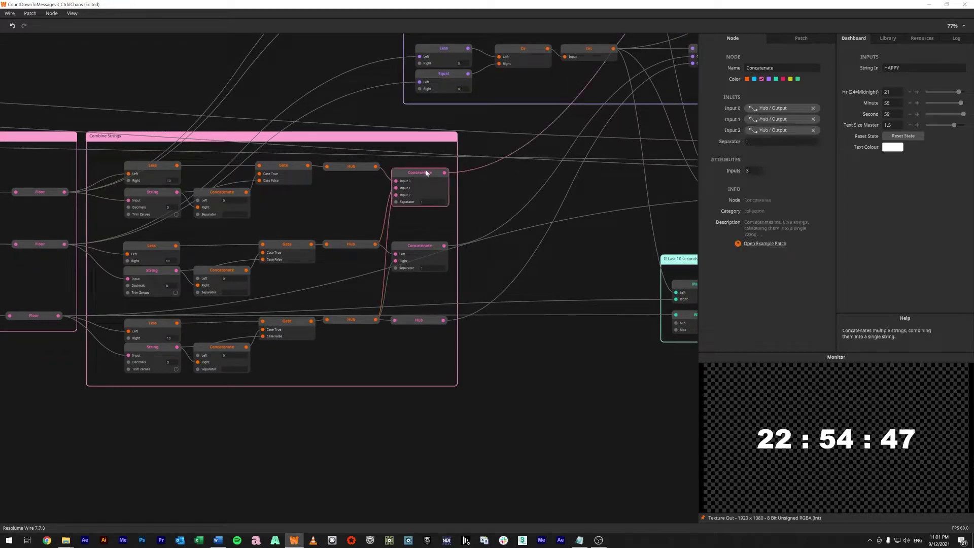
drag(493, 205, 486, 241)
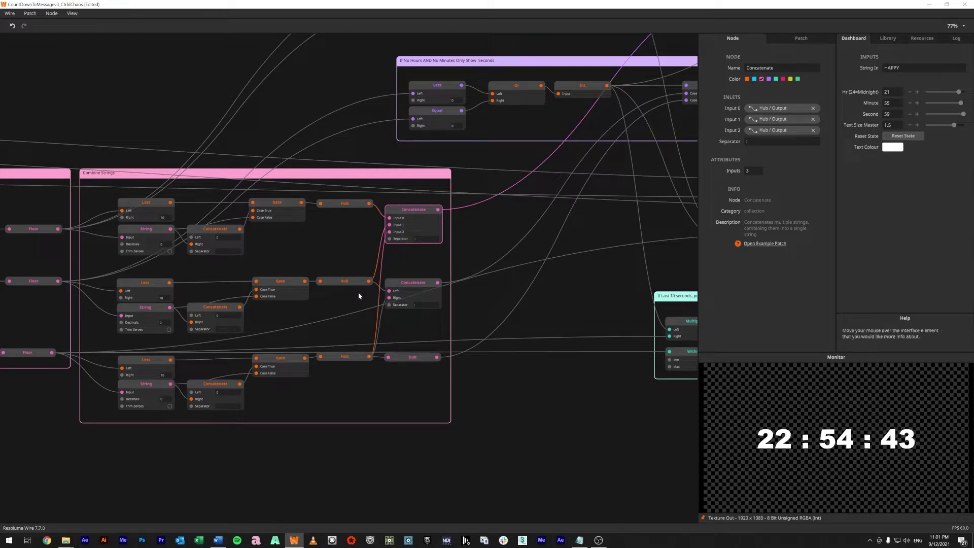
mouse_move(394, 225)
click(421, 283)
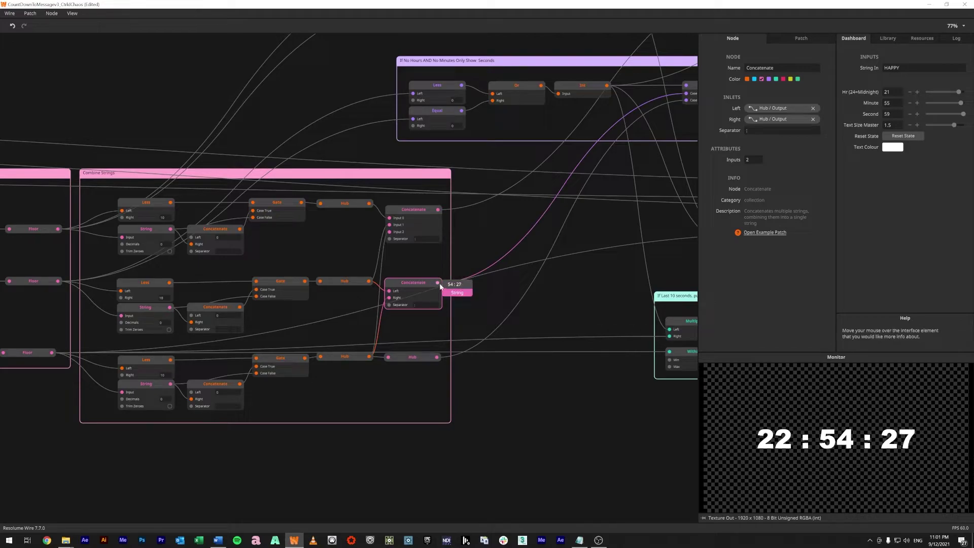
mouse_move(438, 285)
mouse_move(439, 358)
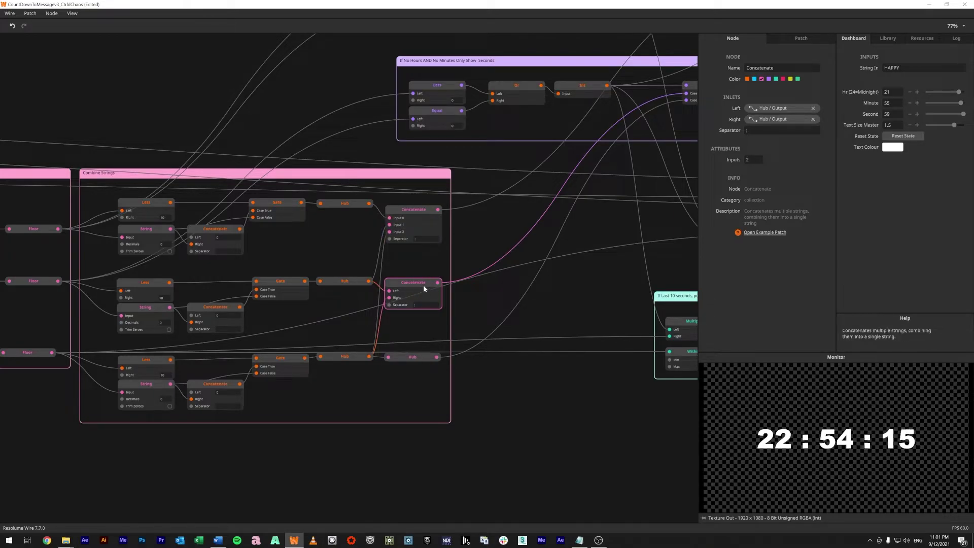
Step: Trace the hours Floor output into the If No Hours Only Show Minutes Seconds group and check its Less, Equal, Or and Int nodes
drag(589, 260, 430, 347)
scroll(430, 347, down, 1)
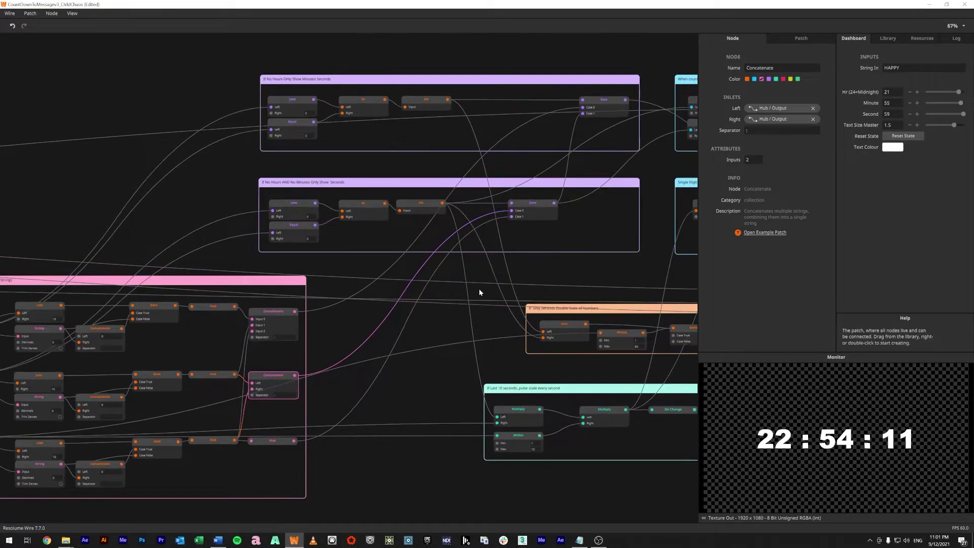
drag(589, 269, 665, 303)
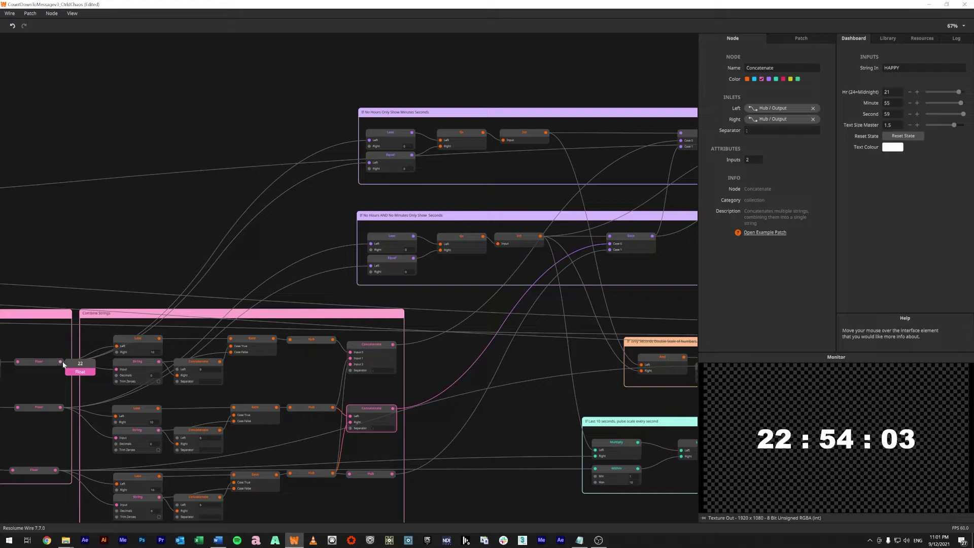
drag(71, 363, 406, 147)
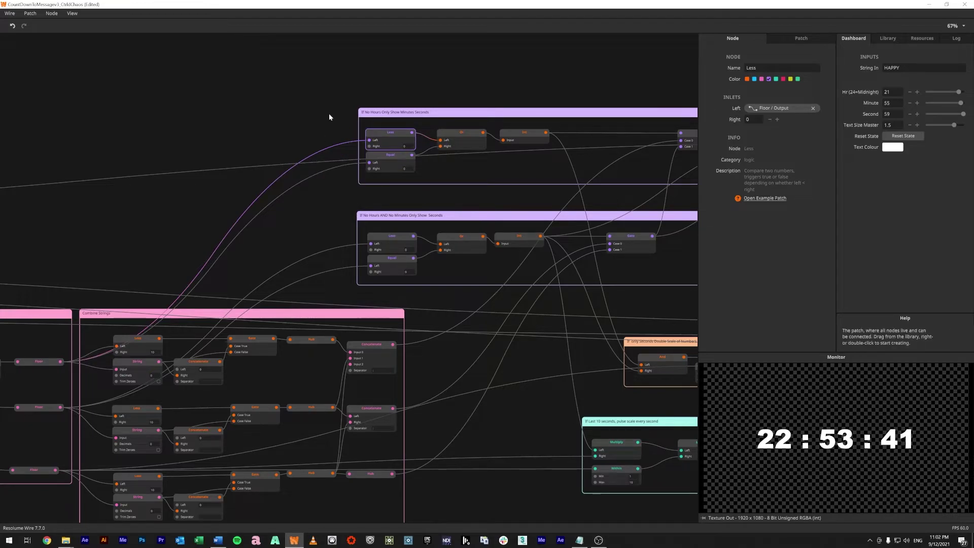
drag(499, 171, 397, 159)
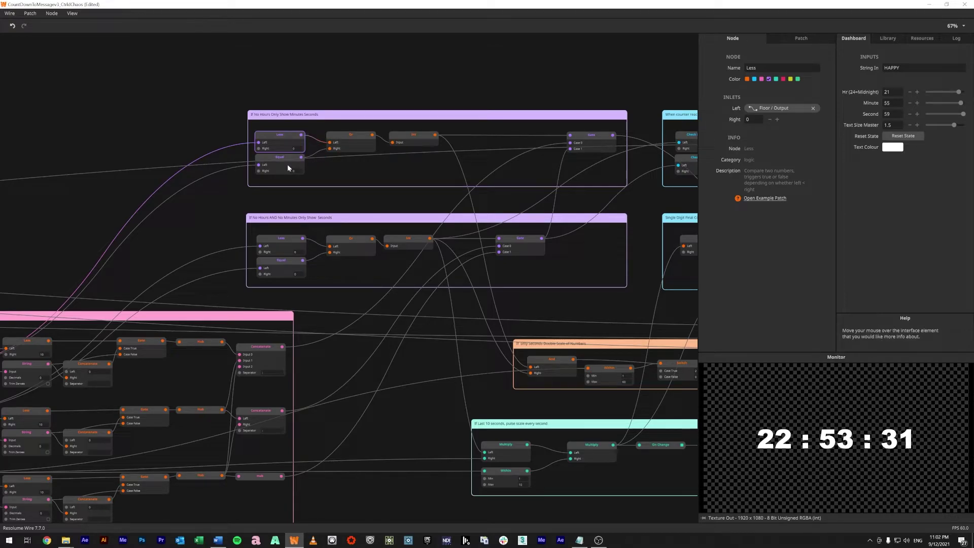
drag(411, 171, 334, 171)
mouse_move(360, 136)
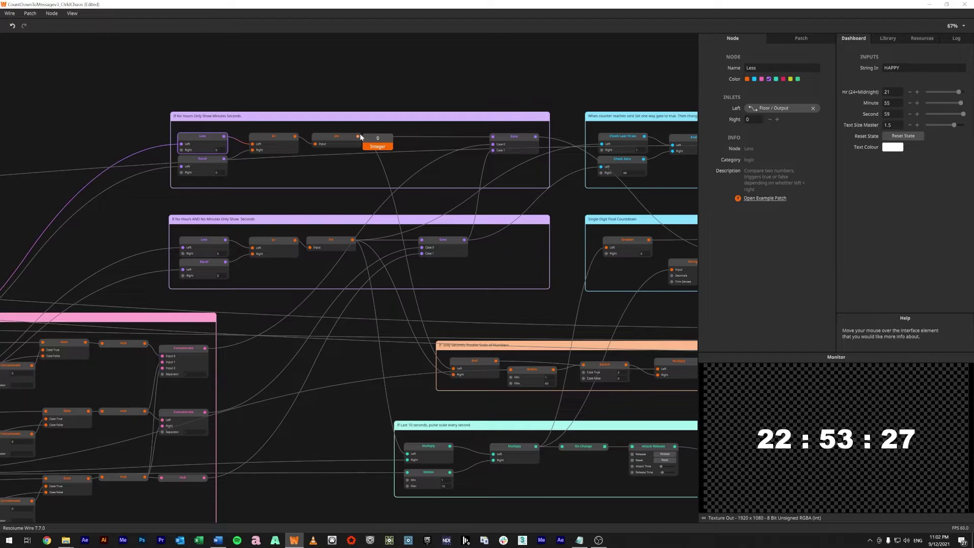
mouse_move(437, 135)
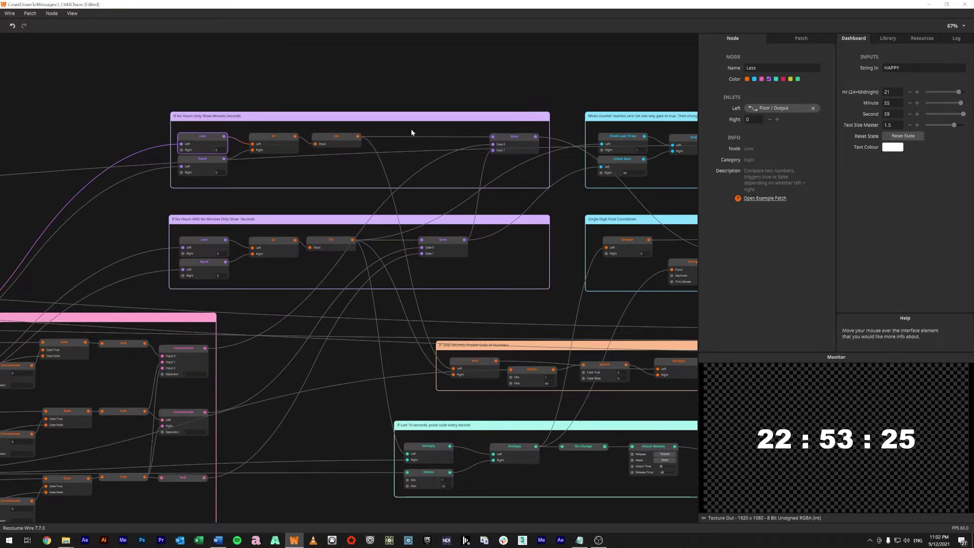
mouse_move(492, 138)
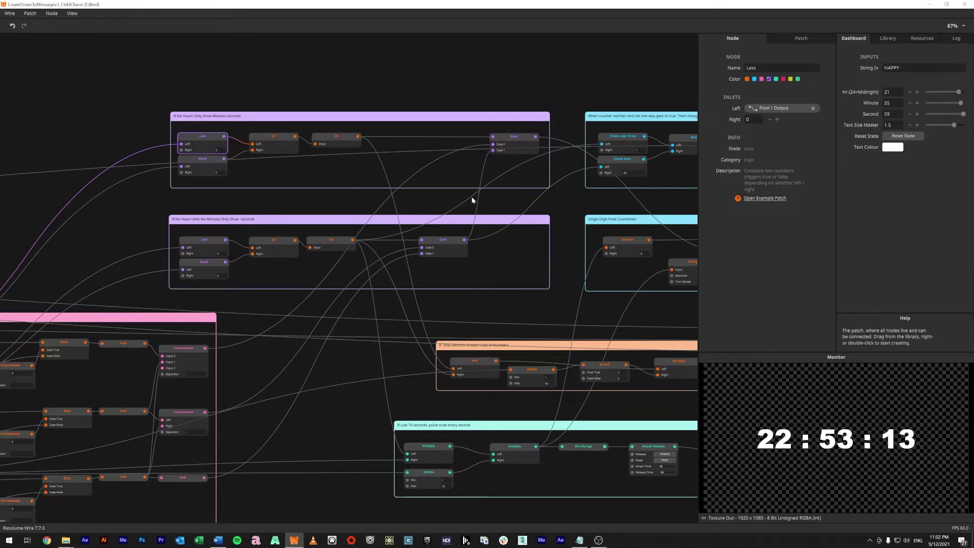
Step: Examine the If No Hours AND No Minutes Only Show Seconds group and the inlets of its Gate node
drag(517, 316, 491, 287)
drag(176, 260, 408, 245)
drag(644, 218, 420, 222)
mouse_move(415, 204)
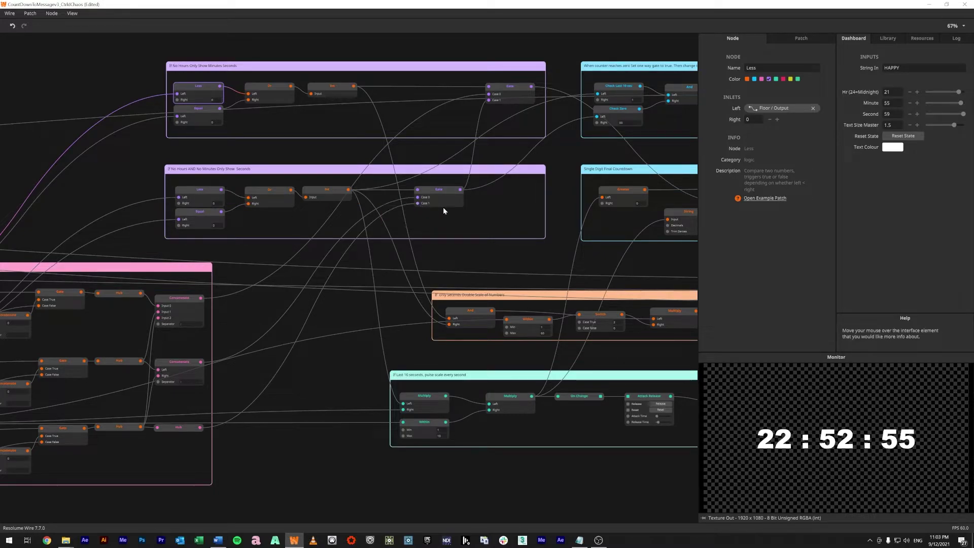
Step: Inspect the Gate nodes of both purple groups to see which Selection, Case 0 and Case 1 sources they use
drag(488, 231, 467, 251)
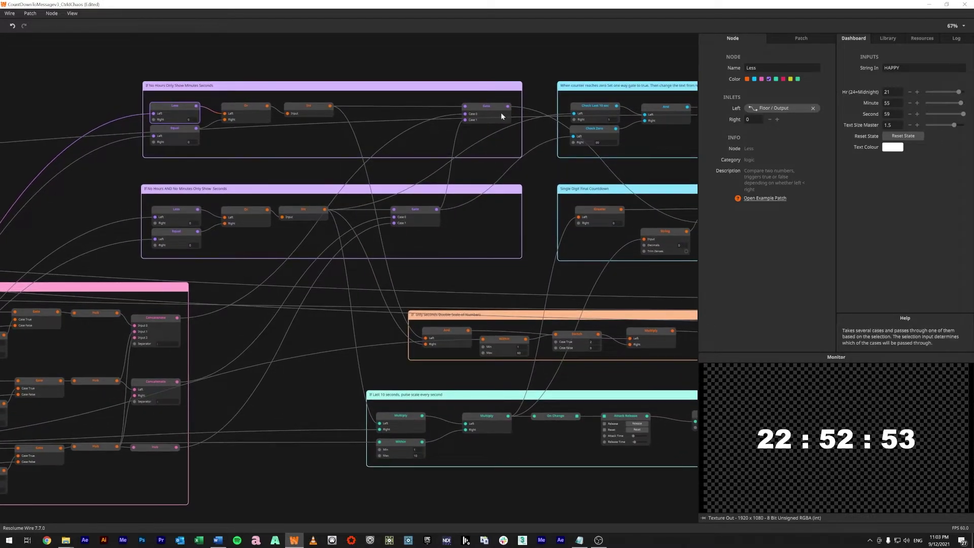
click(491, 108)
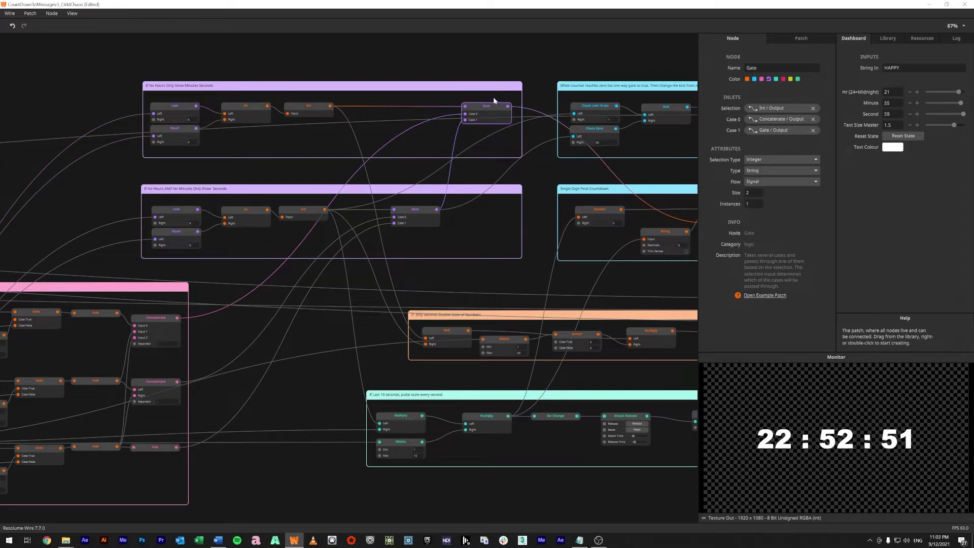
mouse_move(463, 109)
drag(491, 170, 476, 178)
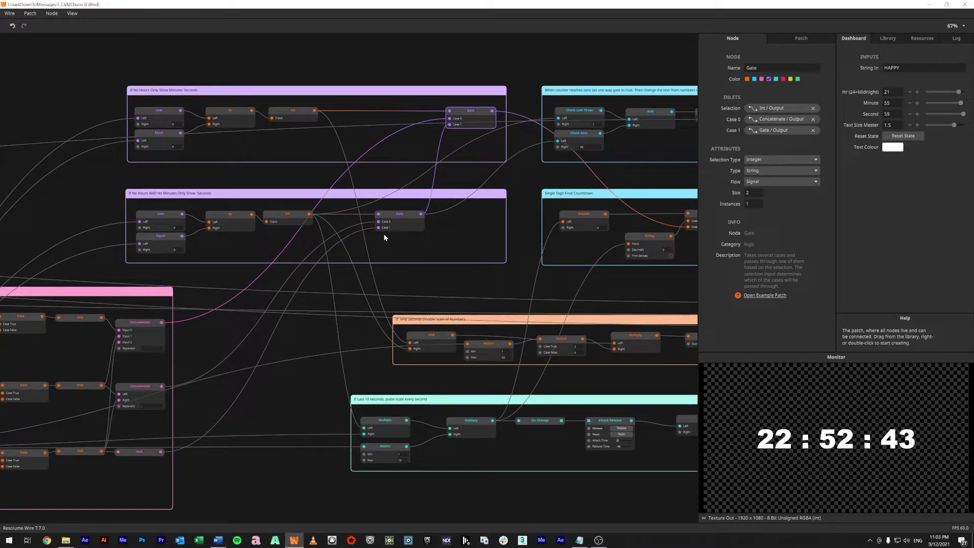
click(394, 213)
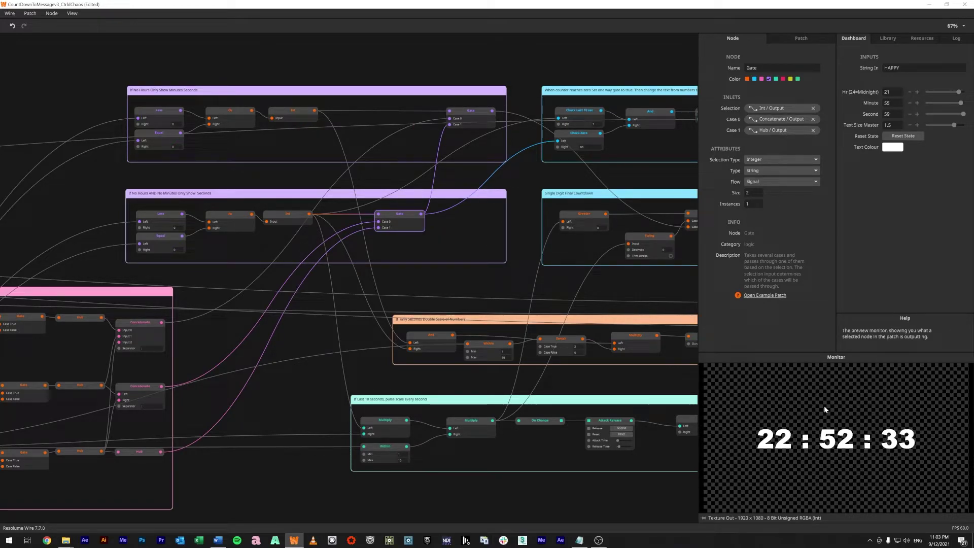
Step: Examine the And node in the only-seconds double-scale group and trace the seconds Floor node's connections to it
drag(506, 277, 344, 250)
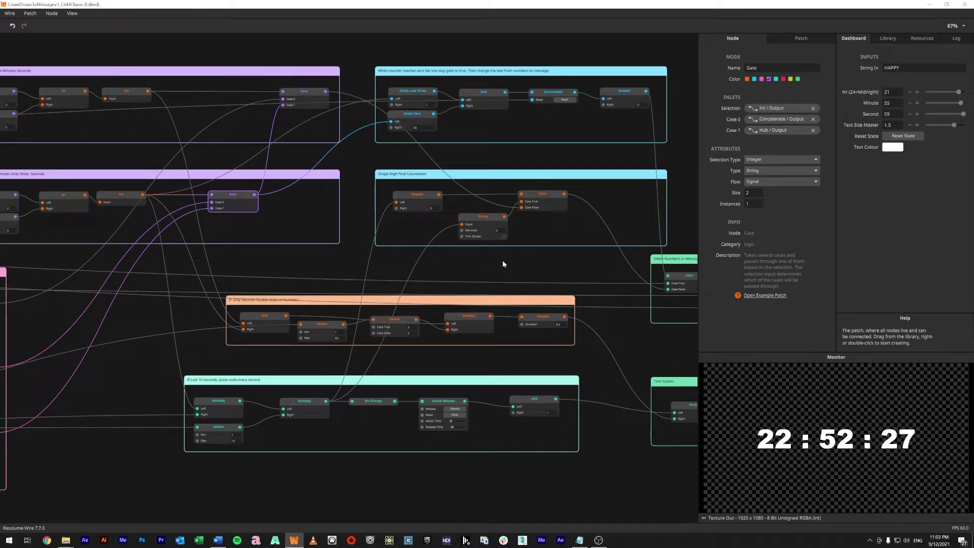
drag(553, 276, 604, 219)
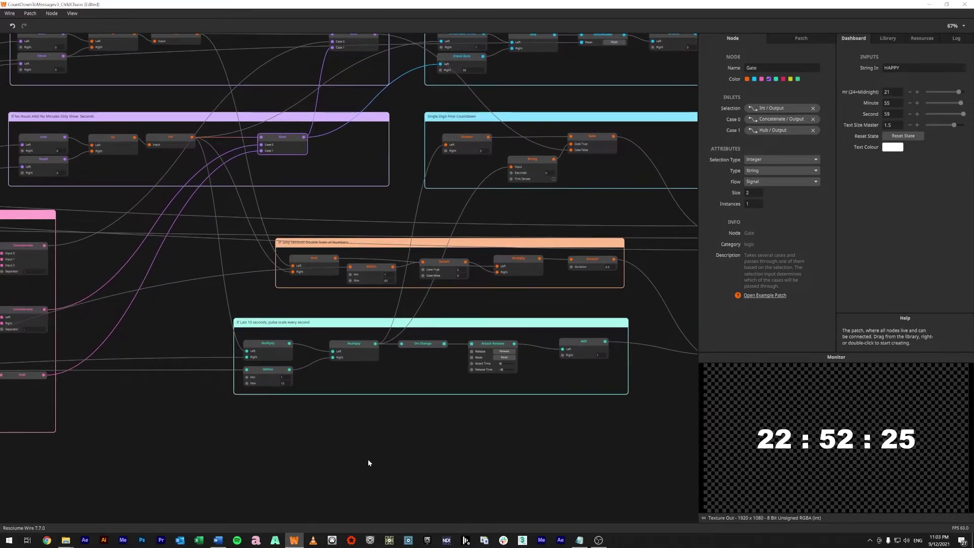
mouse_move(285, 312)
click(314, 295)
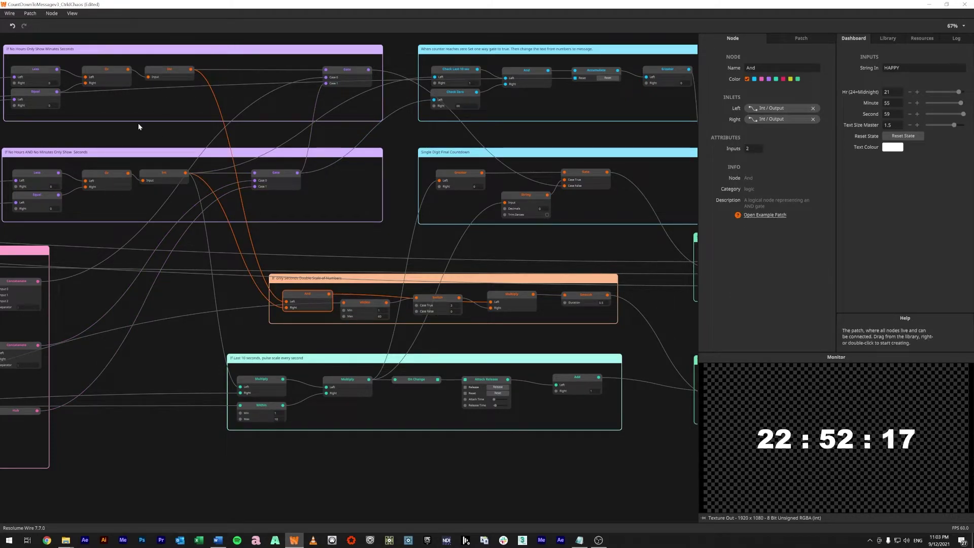
click(366, 337)
drag(311, 318, 358, 345)
scroll(168, 344, down, 1)
click(135, 351)
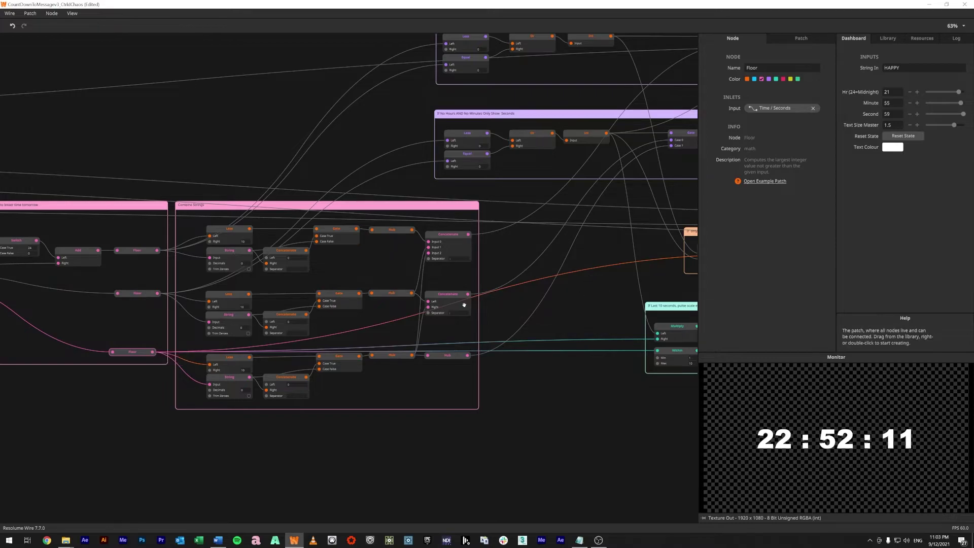
Step: Set the target hour to 23, minute to 4 and second to 26 to test the number scaling in the countdown
drag(643, 285, 248, 337)
mouse_move(412, 308)
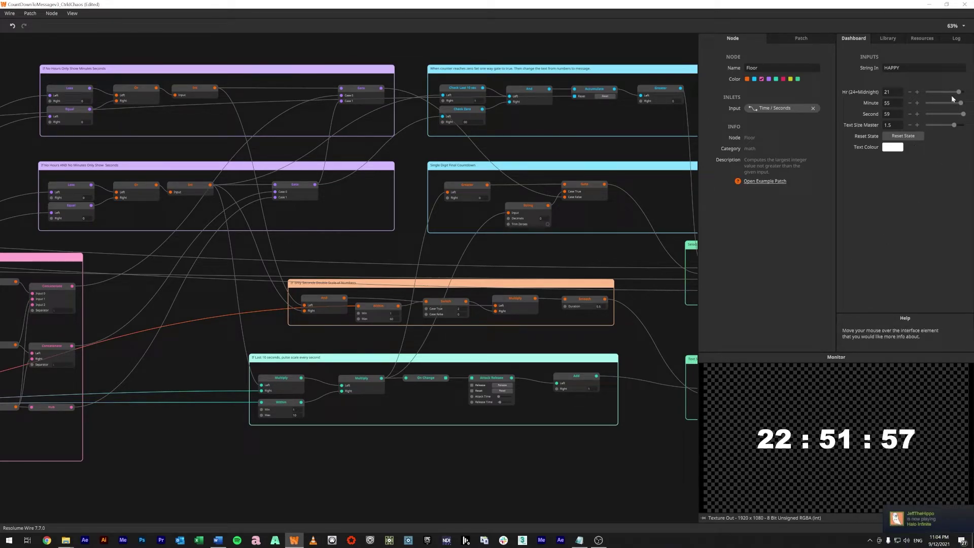
drag(956, 92, 972, 94)
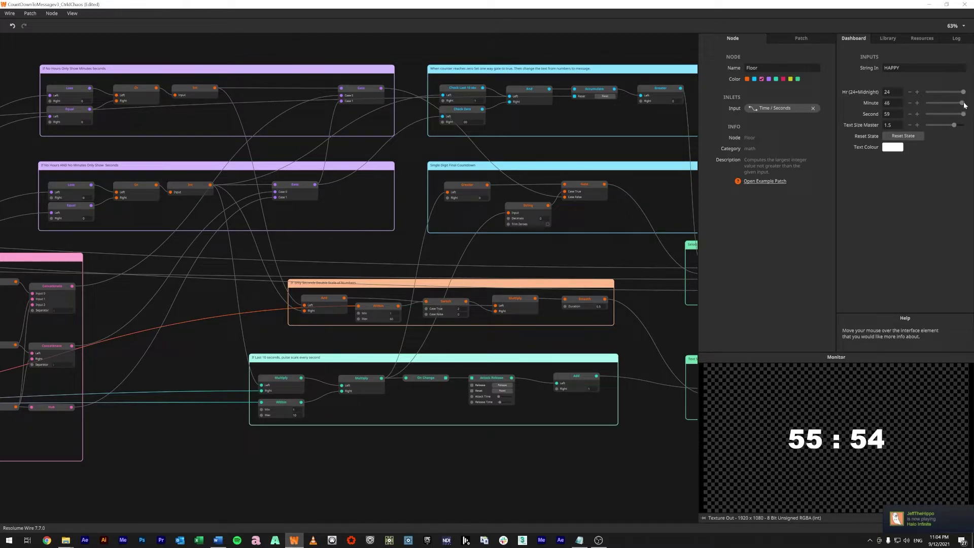
click(910, 92)
drag(963, 103, 942, 114)
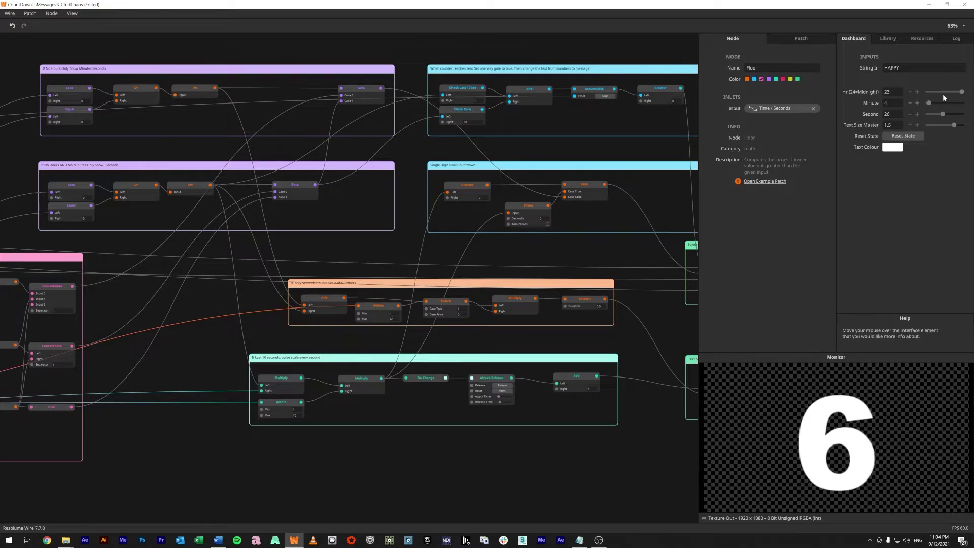
Step: Set the target minute to 59 and examine the only-seconds double-scale and last 10 seconds pulse groups
drag(934, 102, 967, 107)
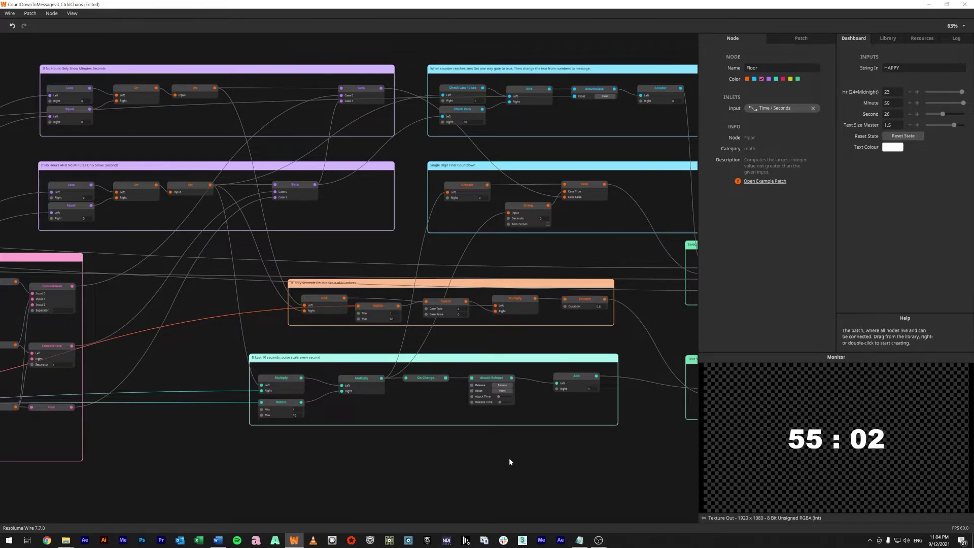
drag(518, 466, 443, 433)
scroll(163, 399, up, 2)
scroll(396, 445, up, 1)
drag(263, 402, 281, 420)
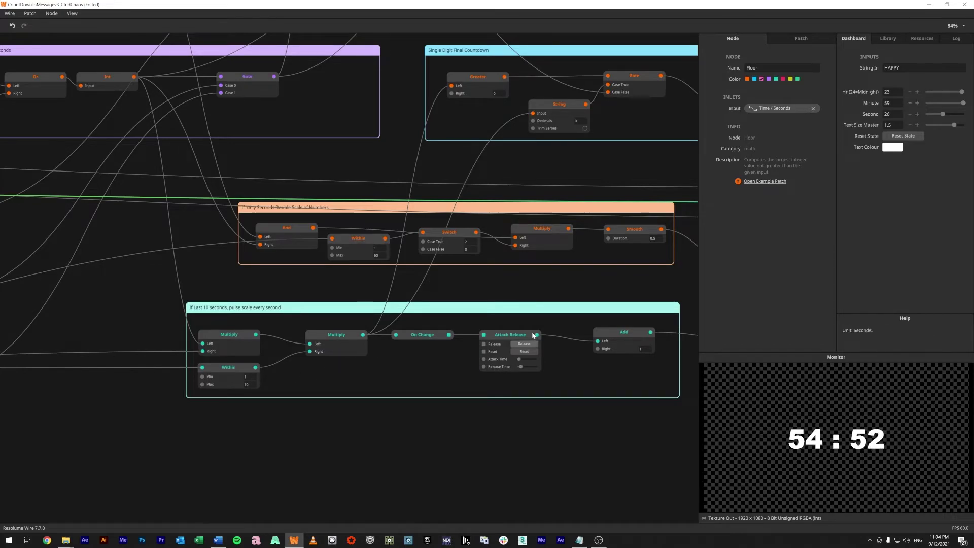
Step: Set the target minute to 5 and second to 0, checking the last 10 seconds pulse group's nodes as the countdown runs
drag(963, 102, 929, 104)
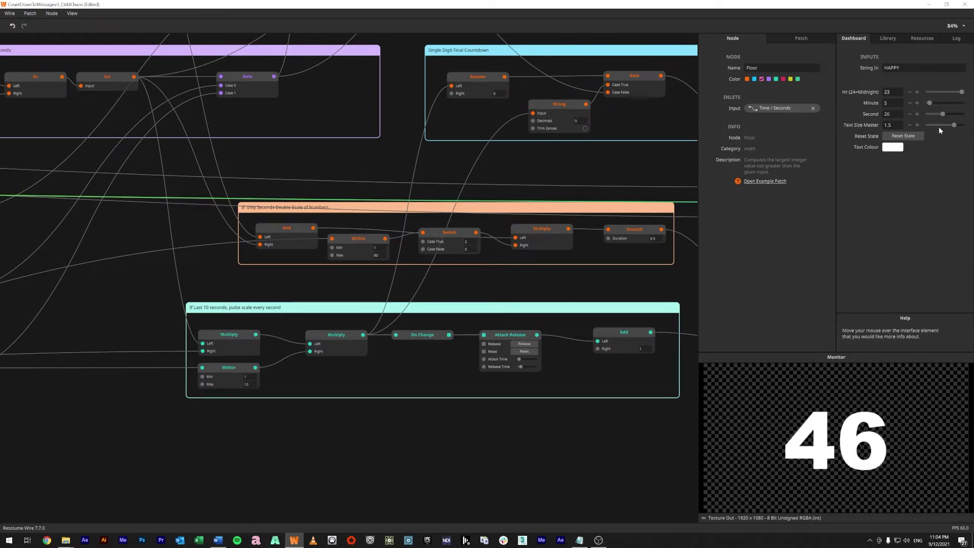
drag(939, 115, 924, 116)
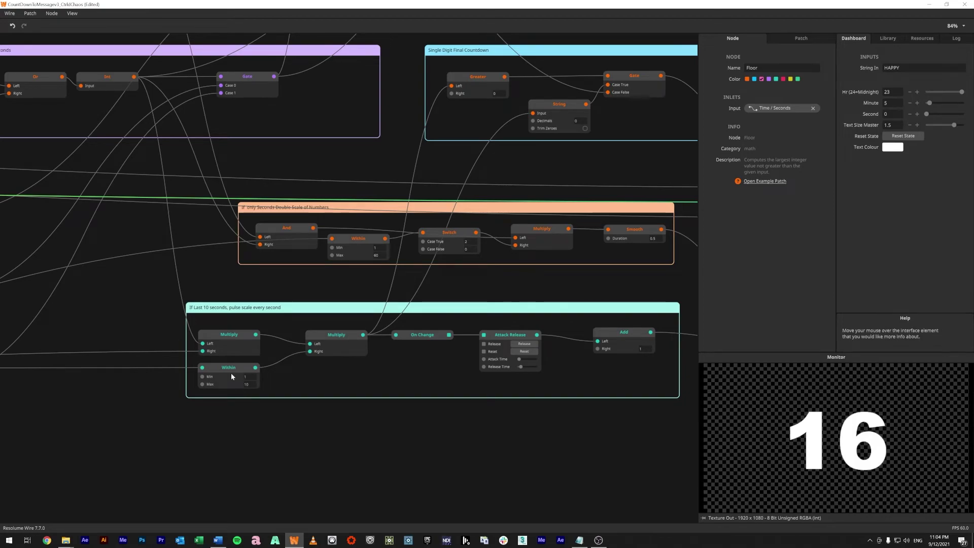
mouse_move(202, 371)
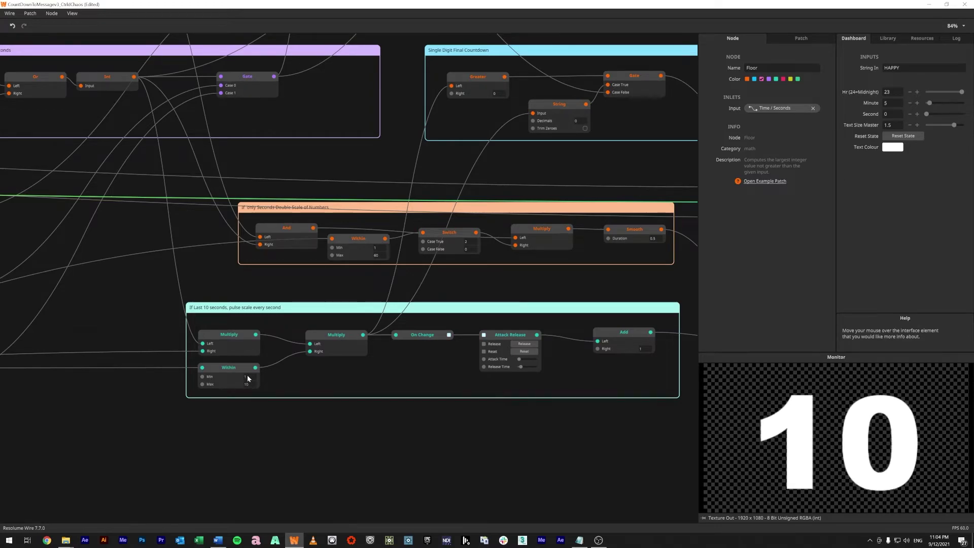
mouse_move(450, 337)
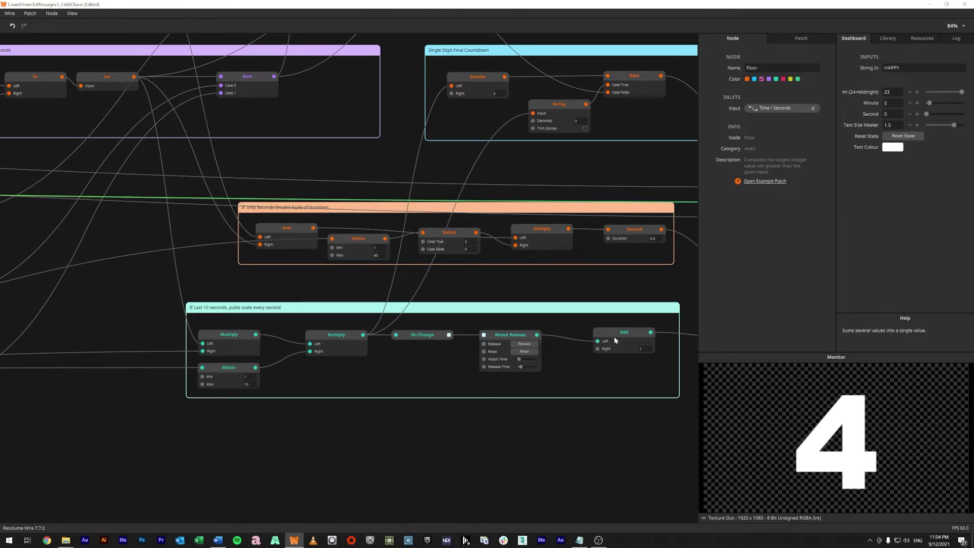
Step: Reset the patch state after the message reveal and set the target minute to 6
drag(565, 370, 360, 368)
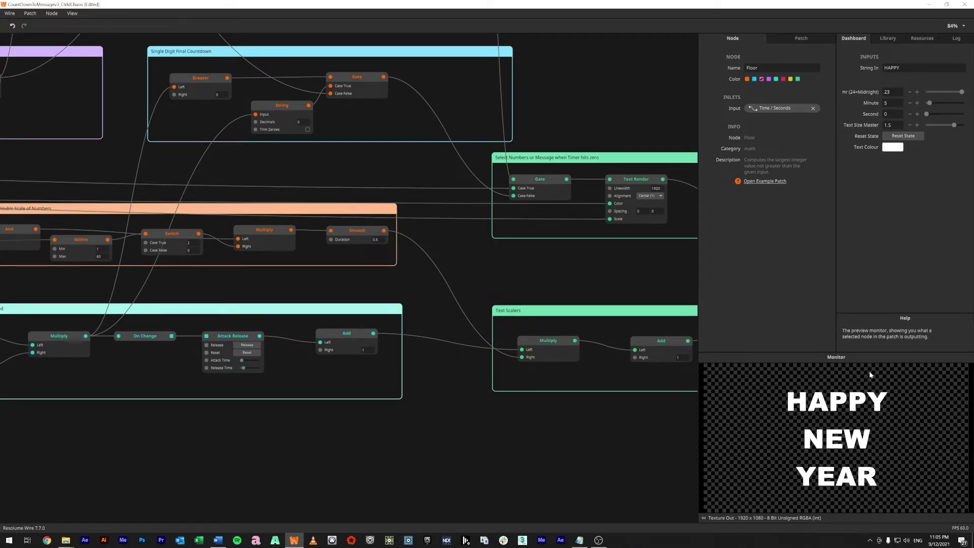
click(903, 135)
drag(433, 431, 489, 431)
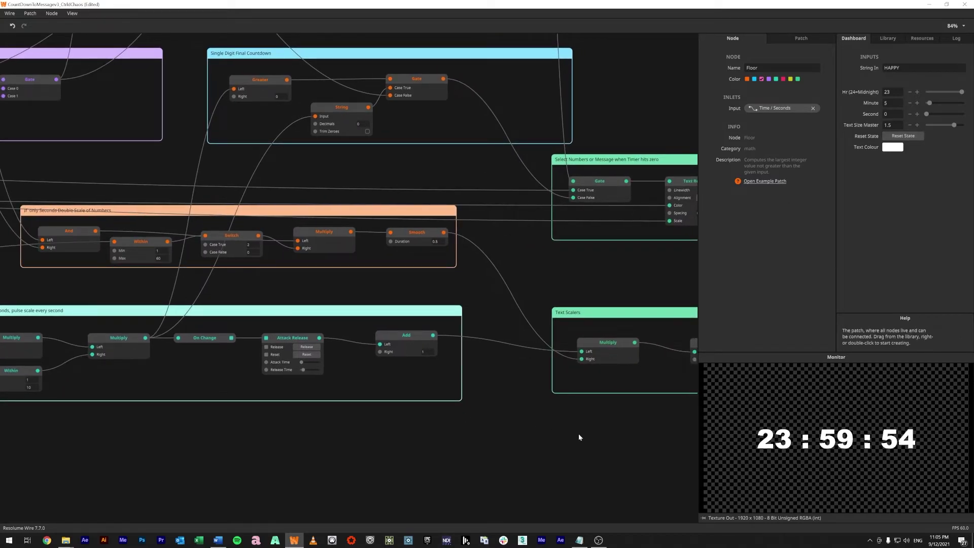
scroll(577, 434, down, 1)
drag(573, 433, 410, 386)
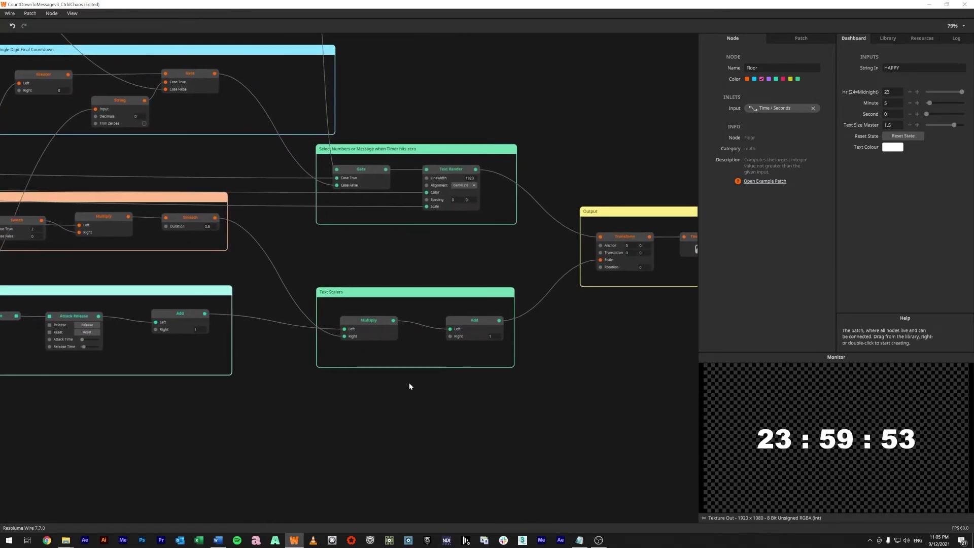
click(917, 102)
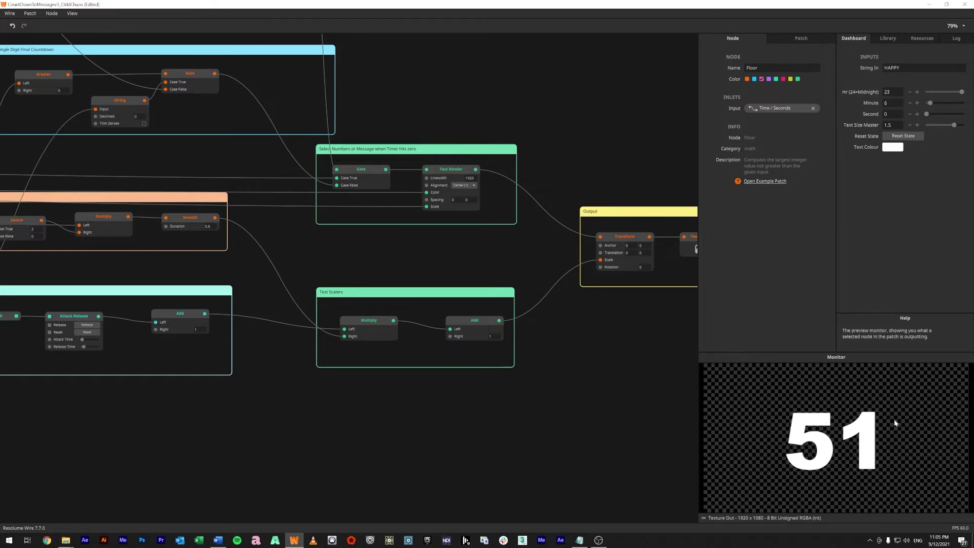
click(911, 102)
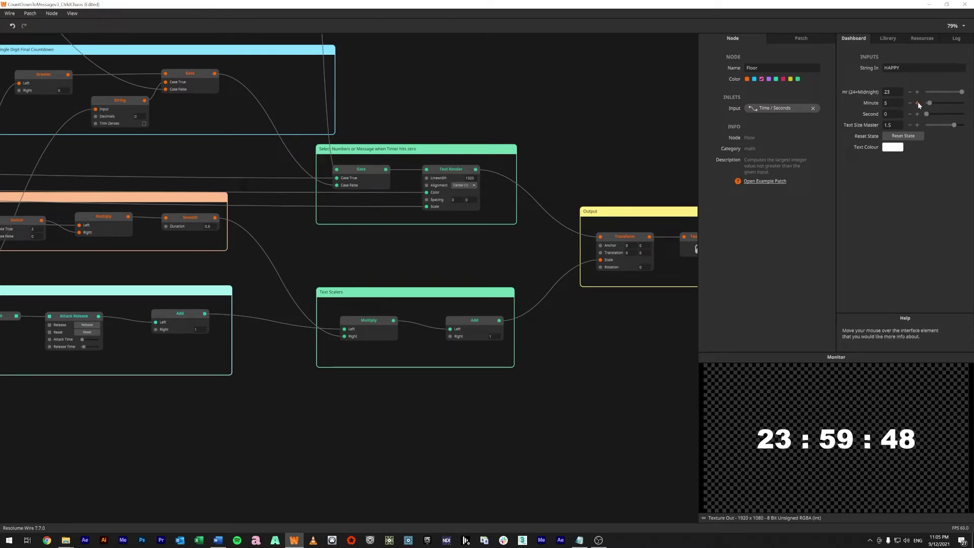
click(917, 102)
Step: Trace the Smooth and pulse Add outputs through the Text Scalers group's Multiply and Add nodes to the Output group
drag(326, 402, 551, 437)
drag(511, 380, 477, 419)
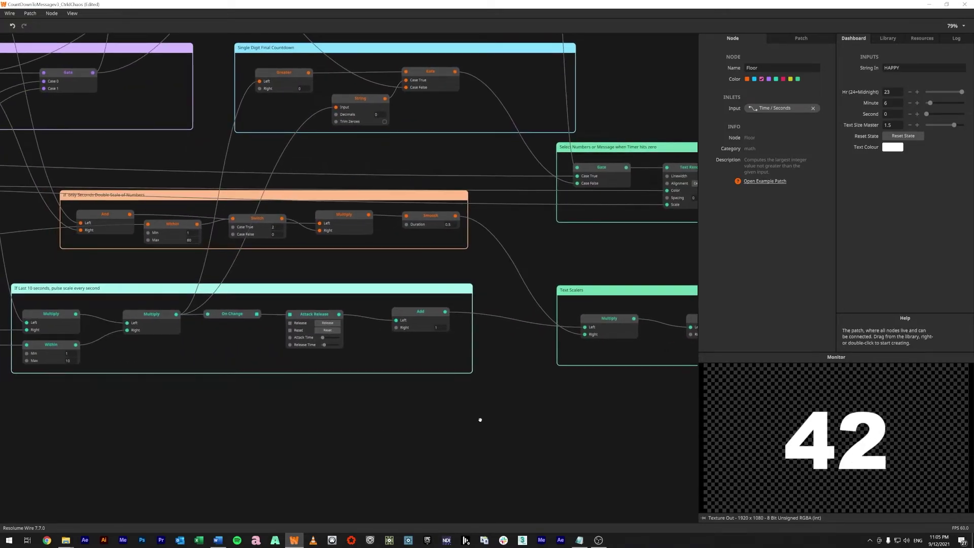
scroll(506, 299, up, 3)
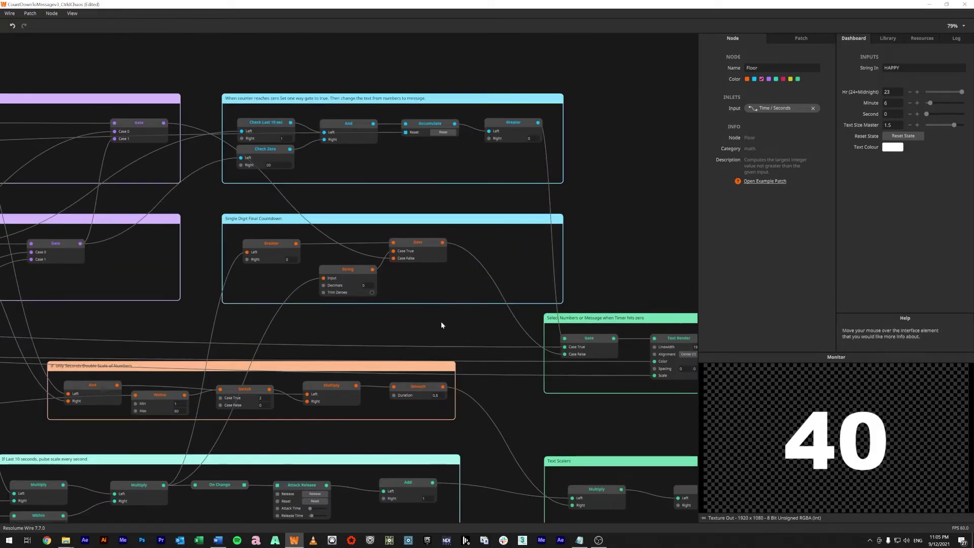
scroll(460, 323, down, 1)
scroll(461, 323, right, 2)
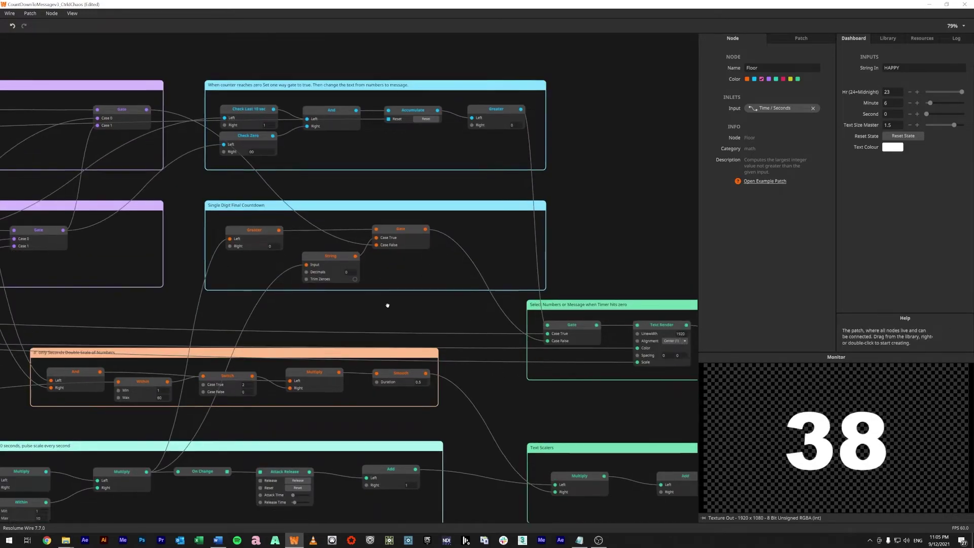
mouse_move(454, 436)
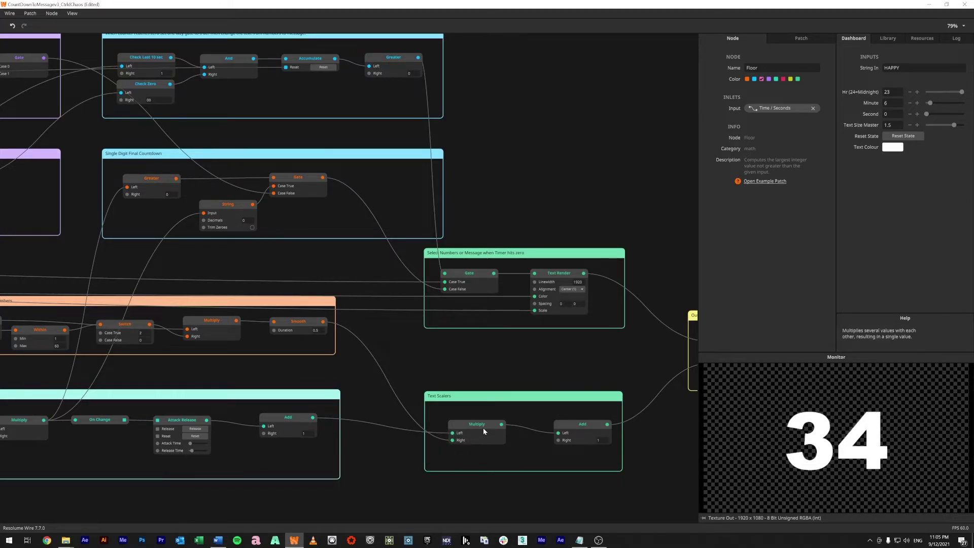
mouse_move(272, 326)
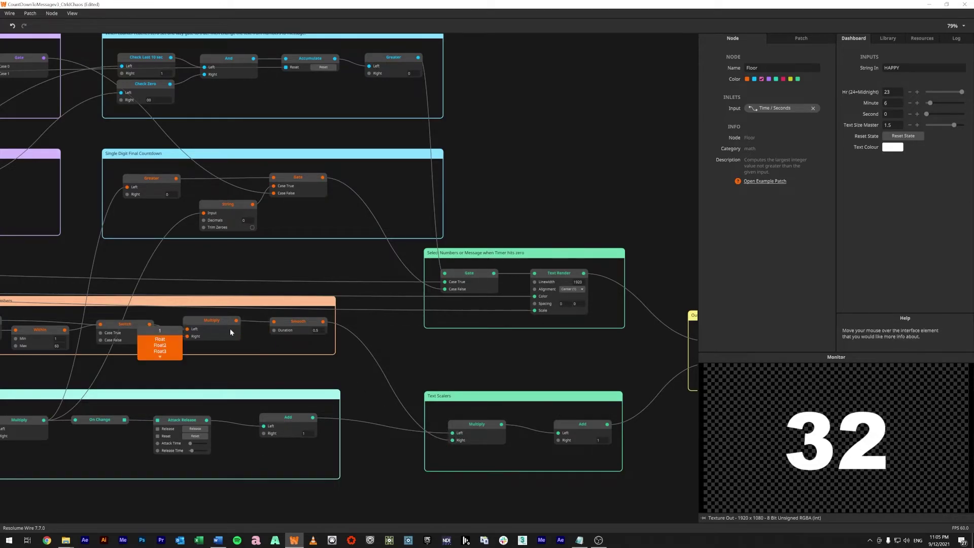
scroll(215, 358, left, 3)
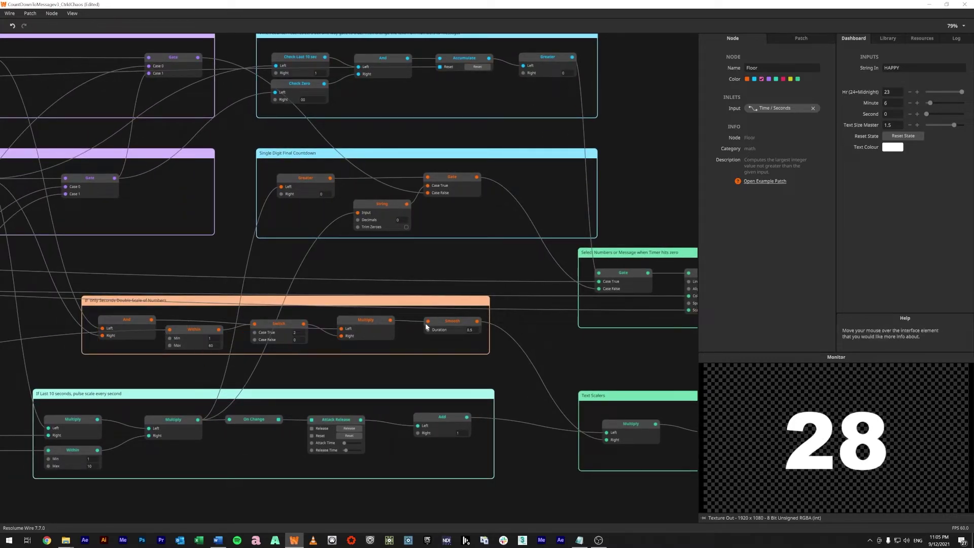
scroll(513, 378, right, 4)
scroll(512, 378, down, 1)
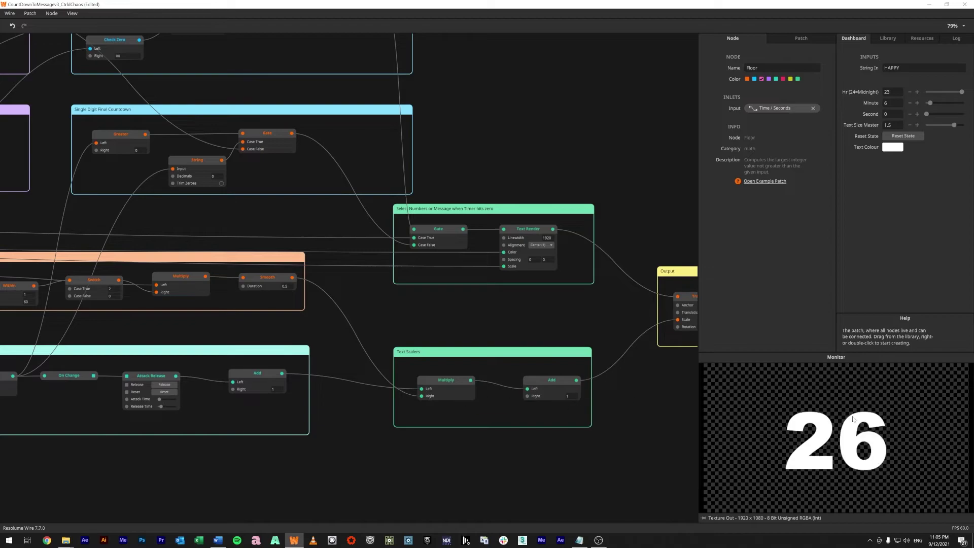
drag(637, 374, 502, 385)
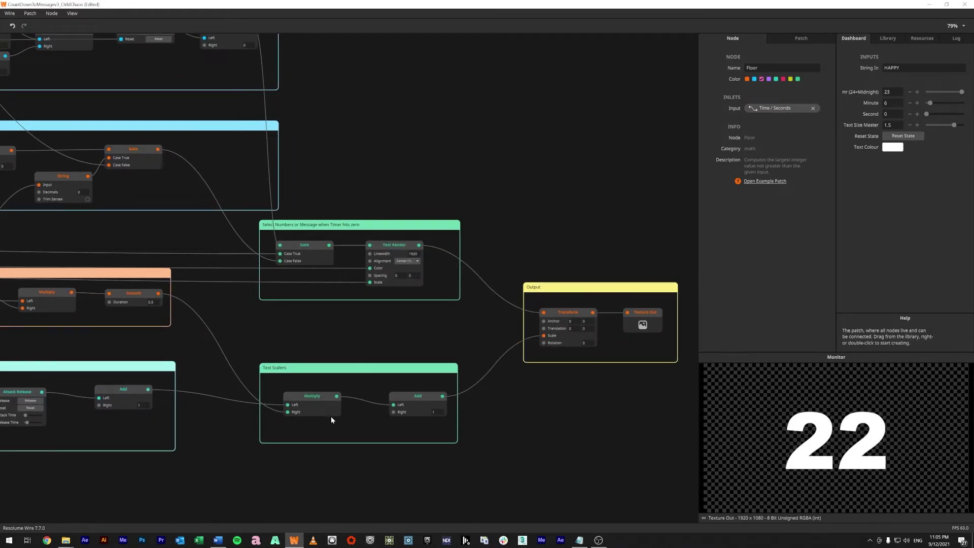
Step: Inspect the Gate node that selects numbers or message, checking its Selection, Case True and Case False sources
drag(260, 345, 491, 355)
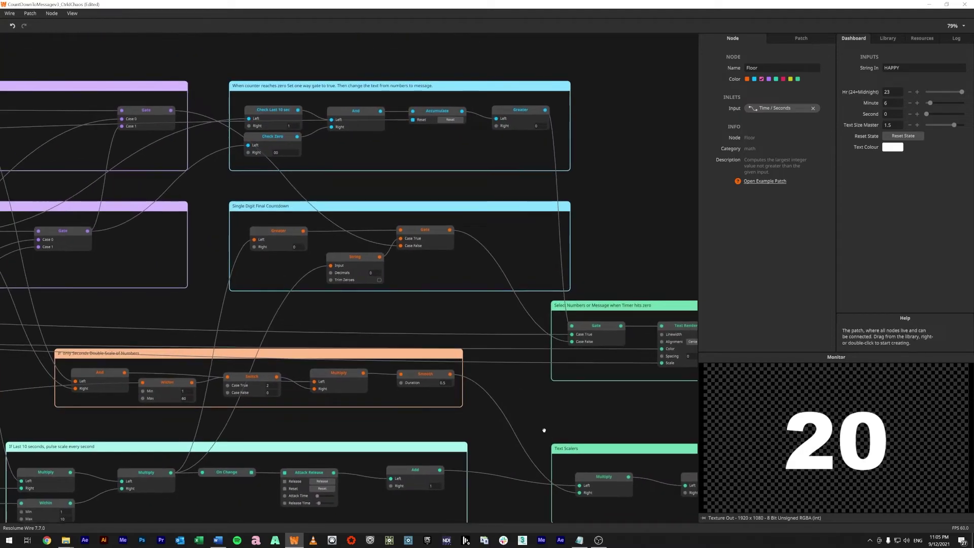
drag(466, 312, 278, 239)
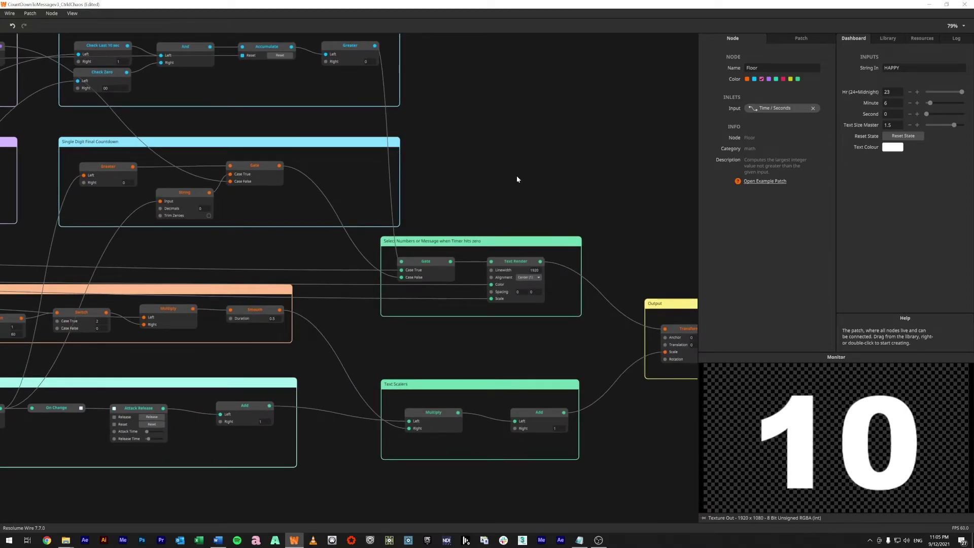
click(409, 260)
drag(485, 143, 528, 193)
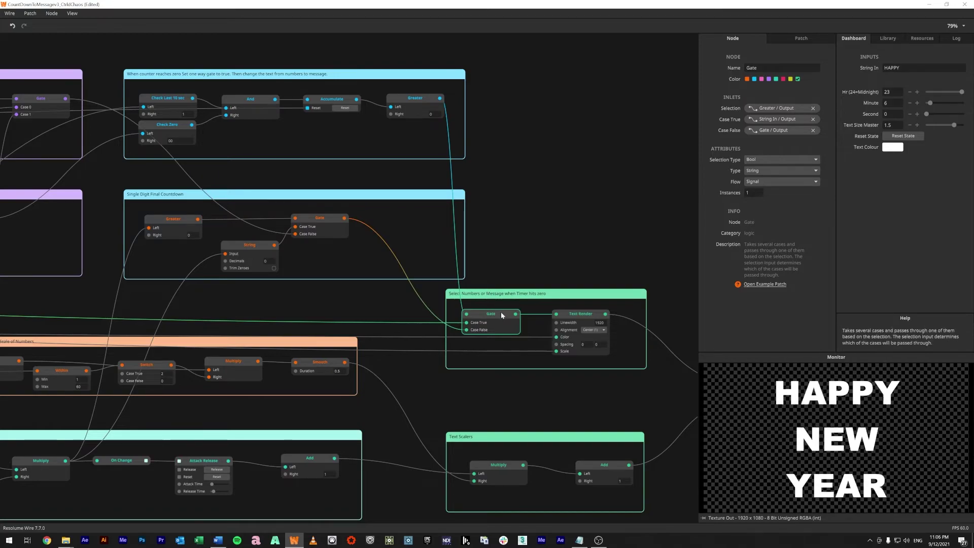
mouse_move(467, 325)
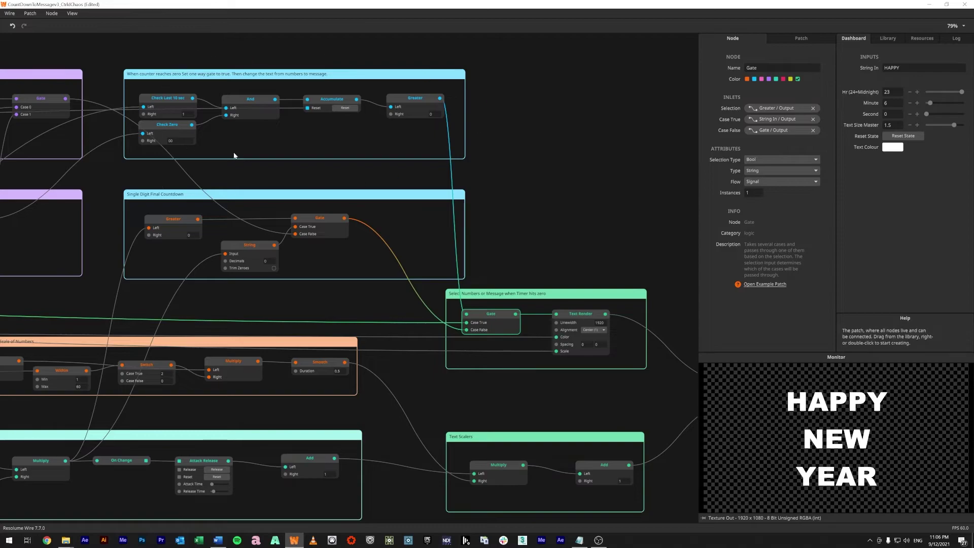
Step: Inspect the Transform node in the Output group and check its Input and Scale sources
drag(558, 211, 349, 146)
click(369, 275)
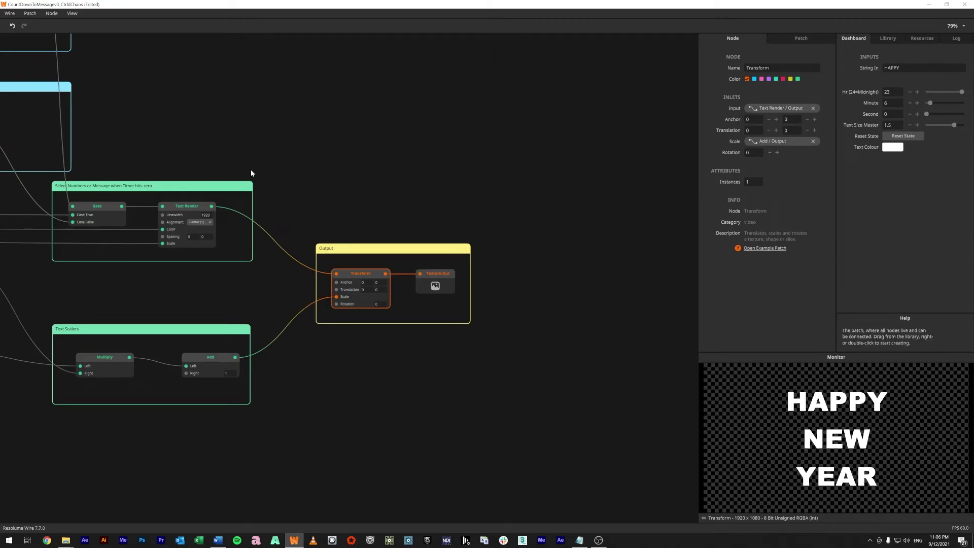
scroll(254, 168, down, 1)
drag(254, 168, 390, 150)
Step: Inspect the Switch node in the only-seconds double-scale group and its case values
scroll(390, 149, down, 10)
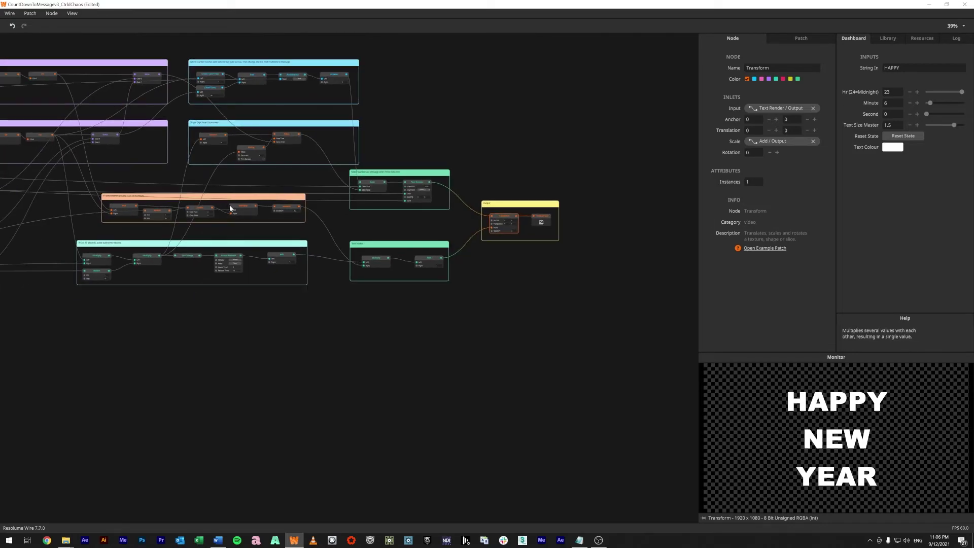
click(229, 206)
drag(207, 207, 200, 214)
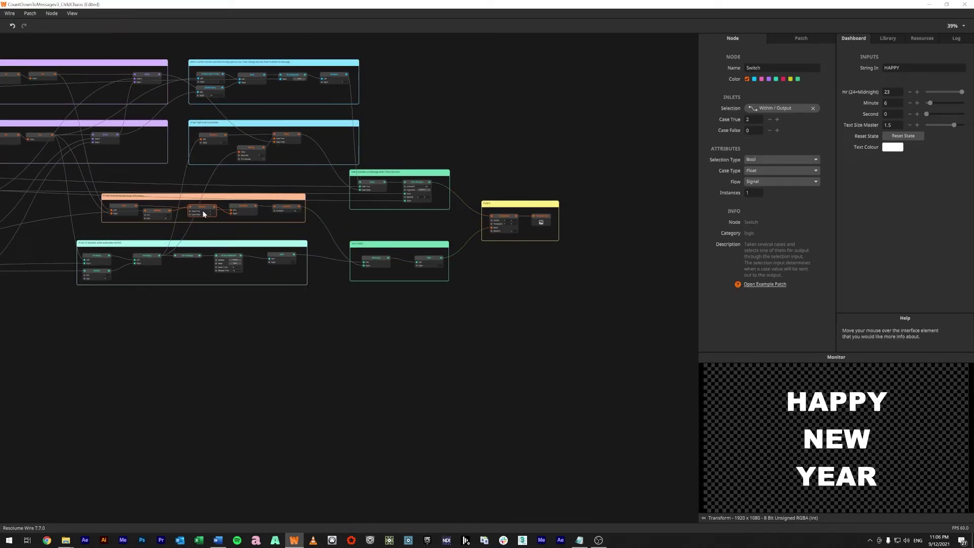
Step: Reset the patch state and set the target minute to 7
click(909, 135)
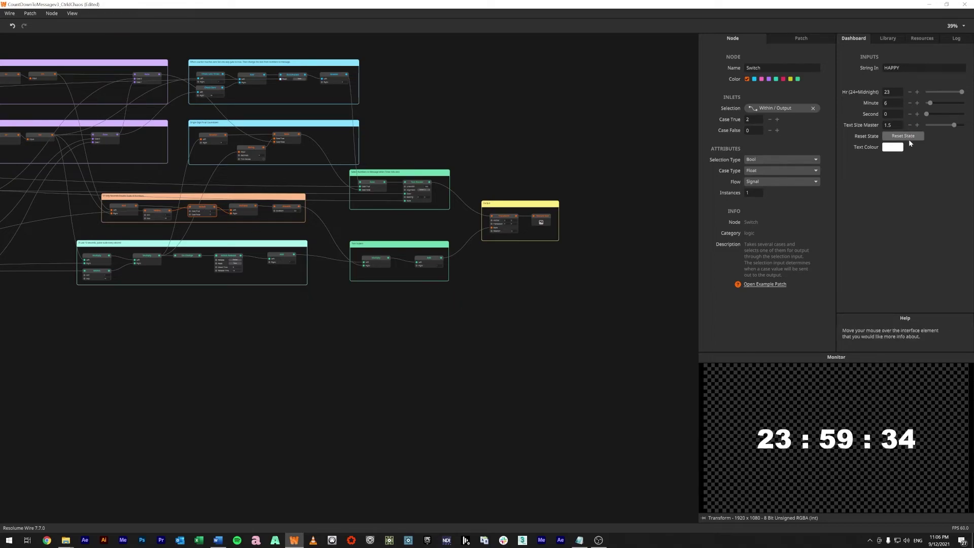
click(917, 103)
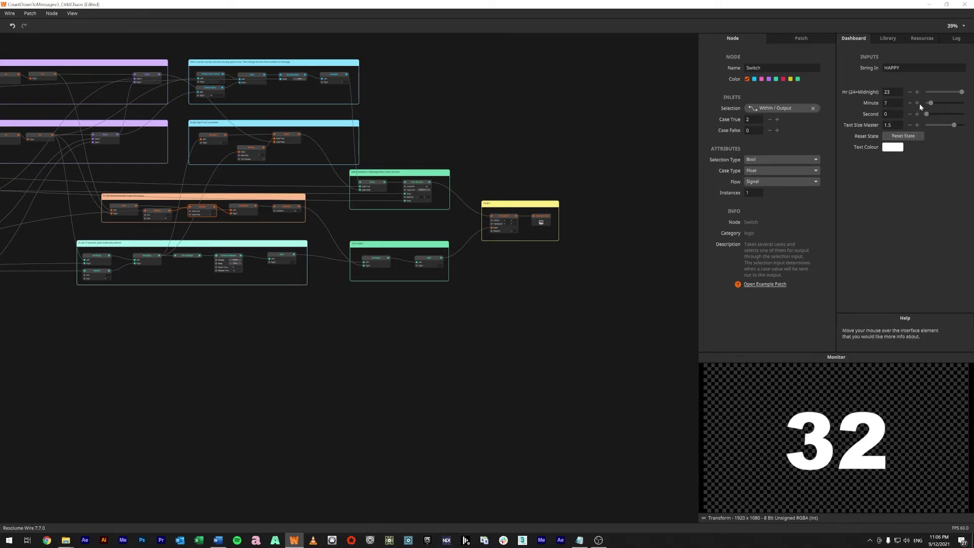
Step: Review the patch's opening groups, from the dashboard inputs and 24-hour check to the conversion and seconds-remaining nodes
drag(359, 286, 420, 398)
scroll(271, 389, up, 1)
scroll(248, 342, up, 6)
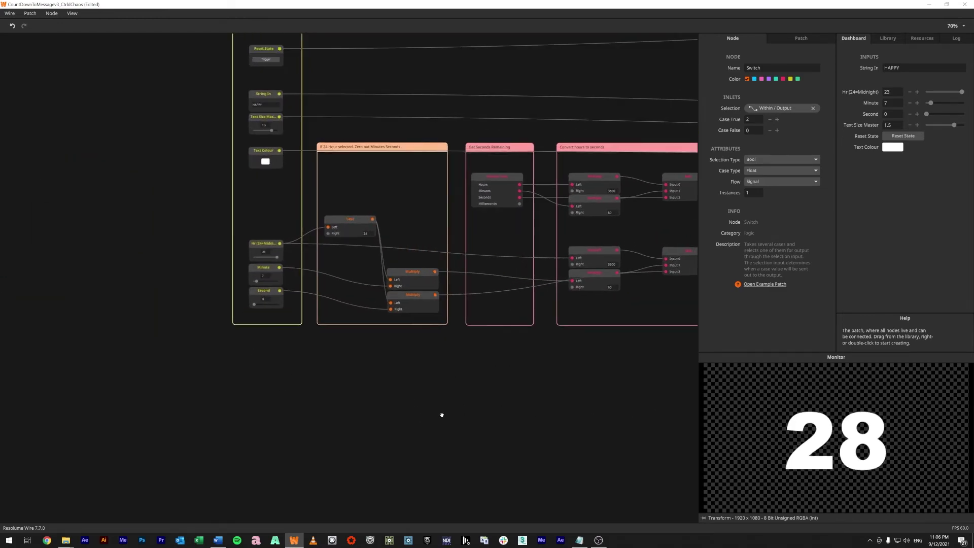
scroll(431, 464, up, 1)
drag(416, 462, 386, 493)
drag(452, 487, 275, 459)
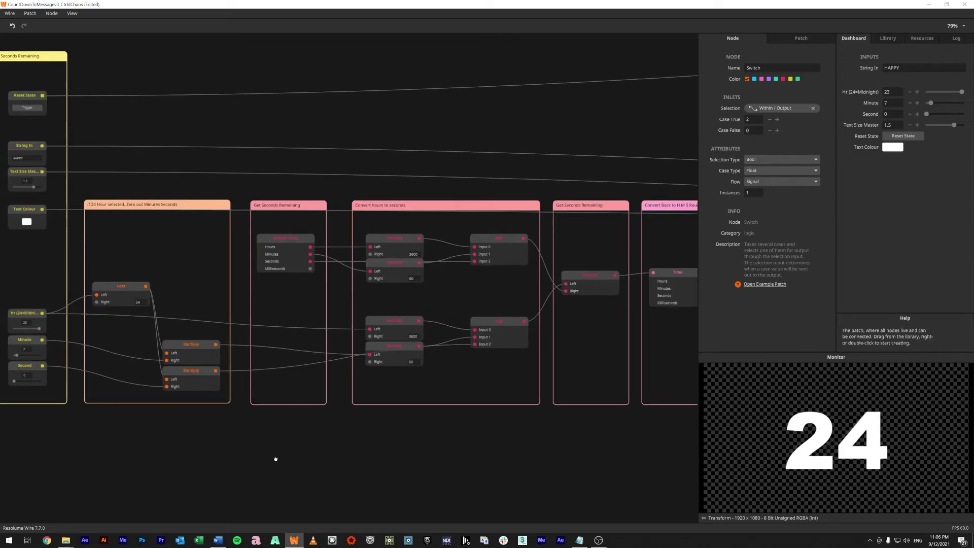
drag(212, 433, 311, 442)
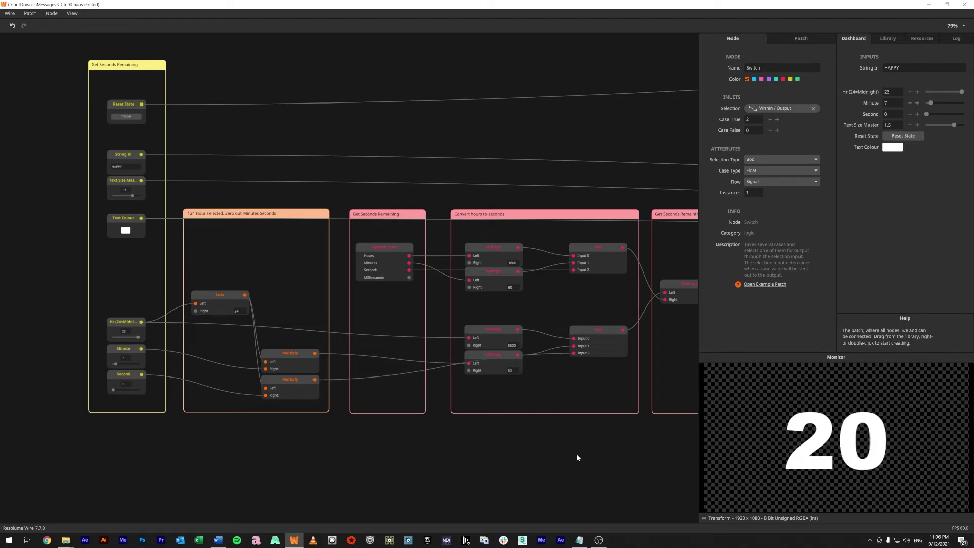
drag(528, 375, 446, 365)
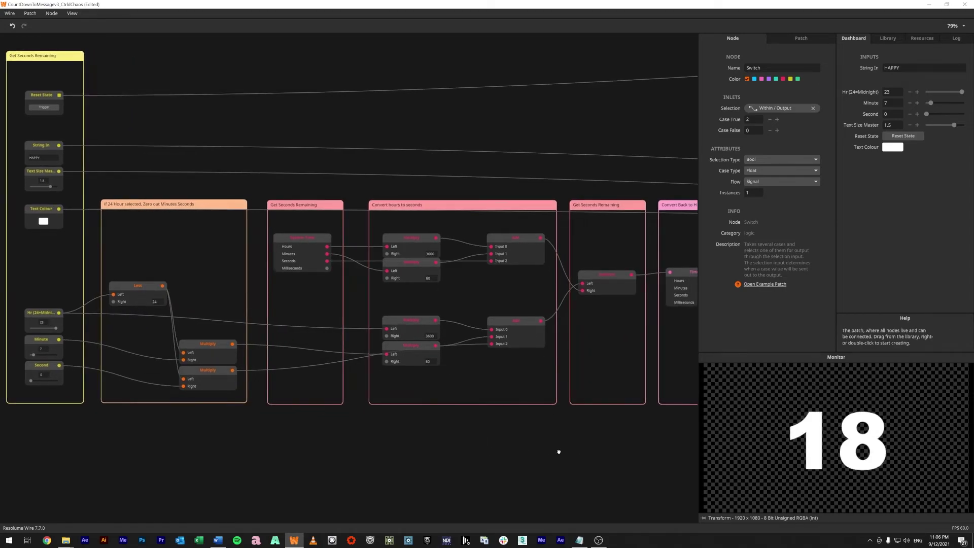
Step: Trace the seconds conversion and H M S rounding groups through Combine Strings, and check the Concatenate nodes' string output
drag(451, 288, 451, 285)
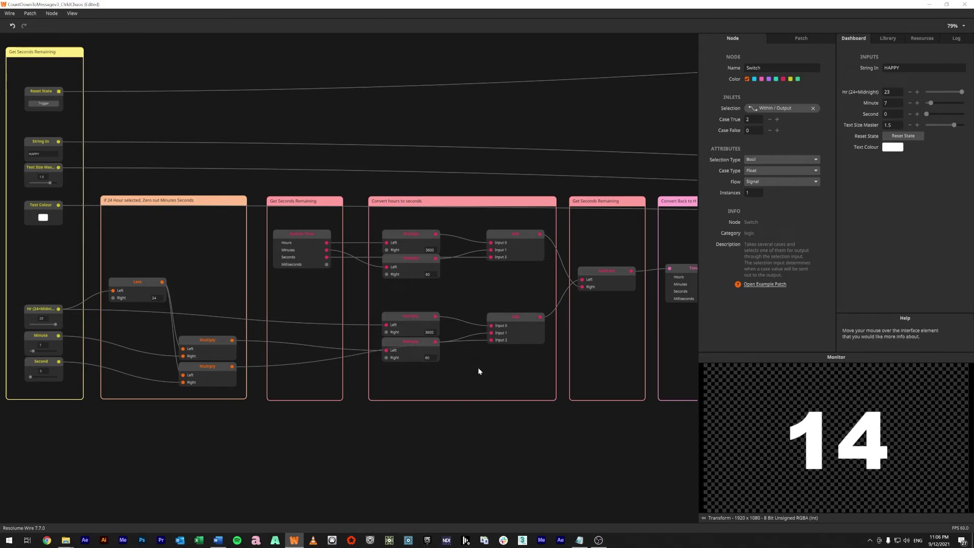
drag(589, 455, 276, 485)
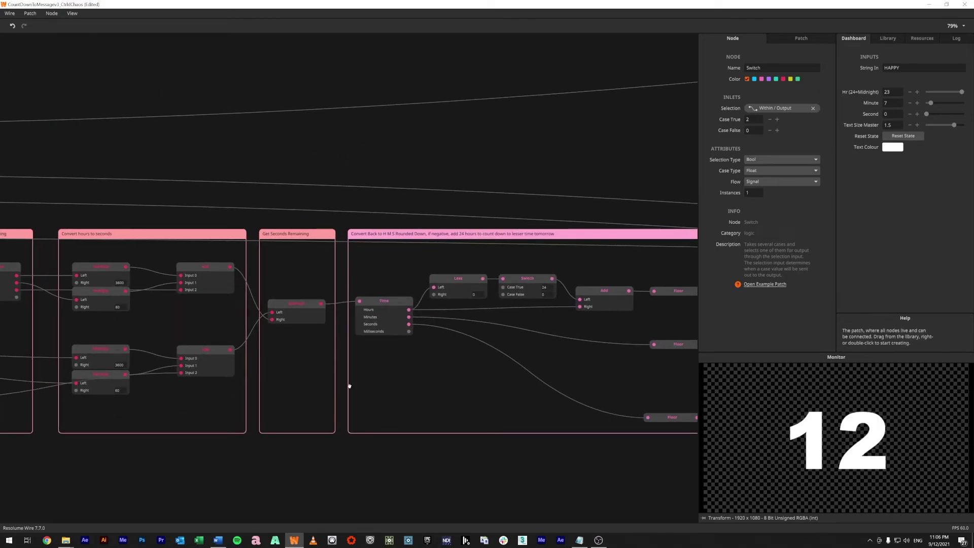
drag(489, 261, 351, 251)
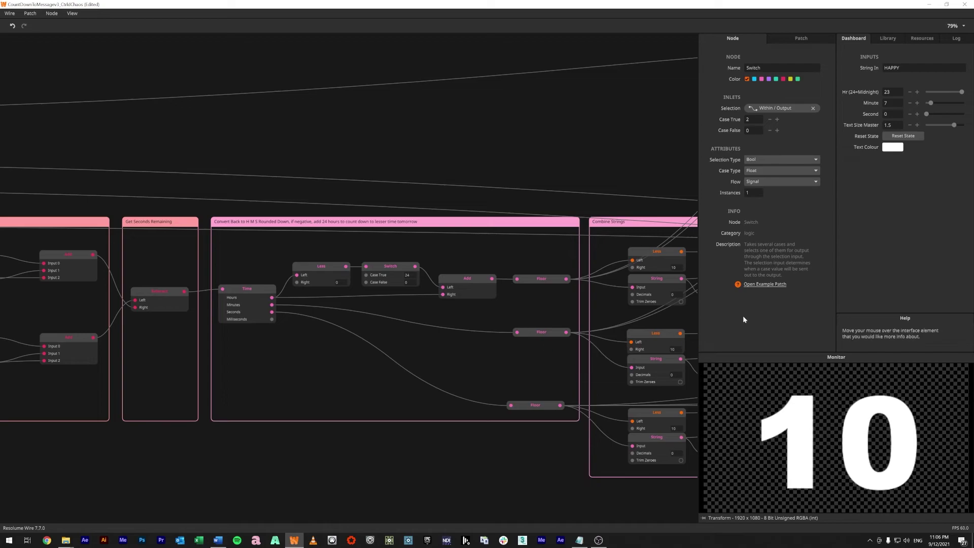
drag(548, 482, 187, 456)
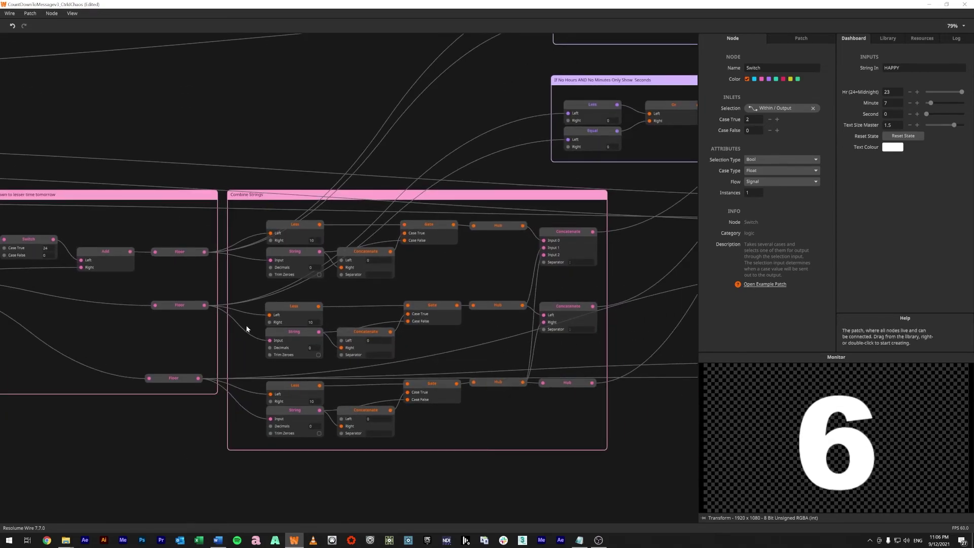
mouse_move(593, 234)
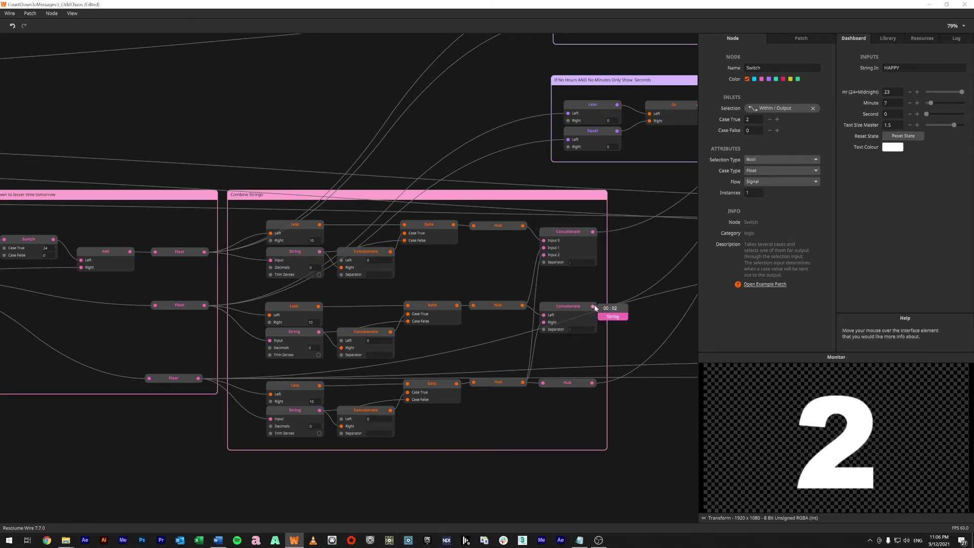
Step: Review the hours and minutes display gates, countdown, scaling and message-selection groups through to the Output group
drag(579, 297, 380, 396)
scroll(533, 358, down, 1)
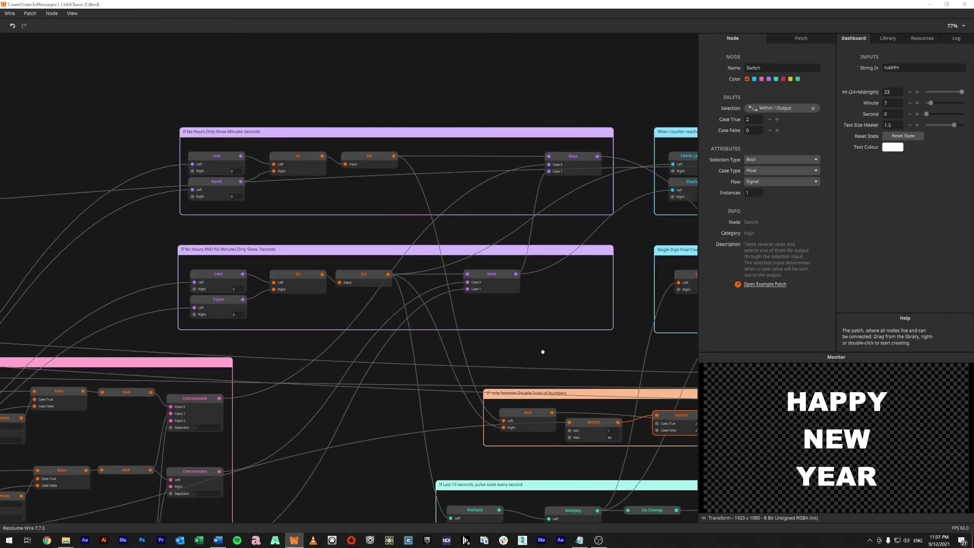
drag(542, 352, 523, 333)
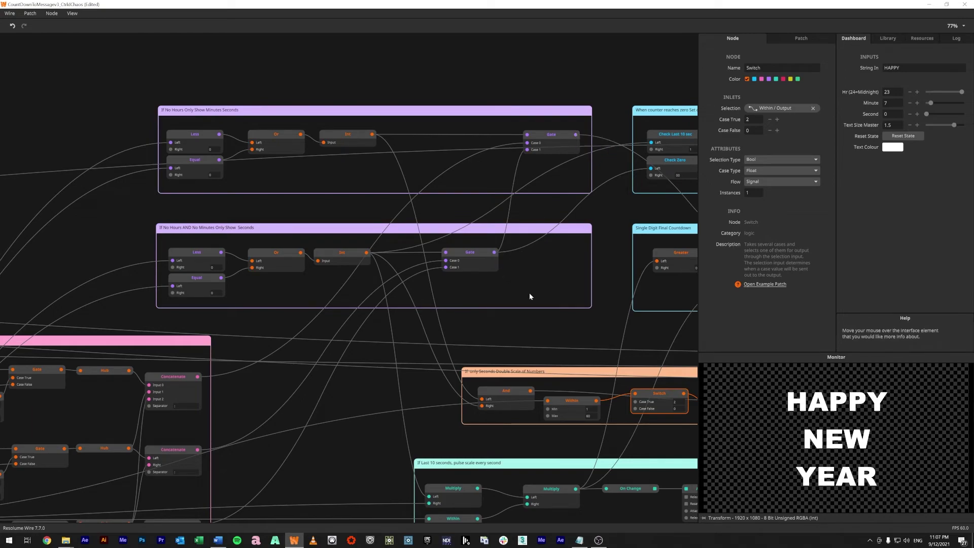
drag(570, 334, 280, 185)
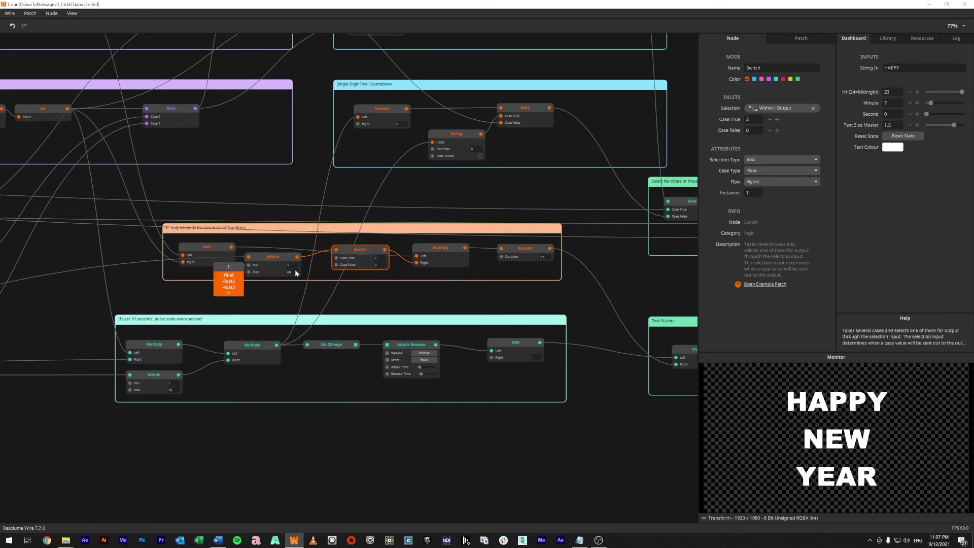
drag(608, 240, 420, 360)
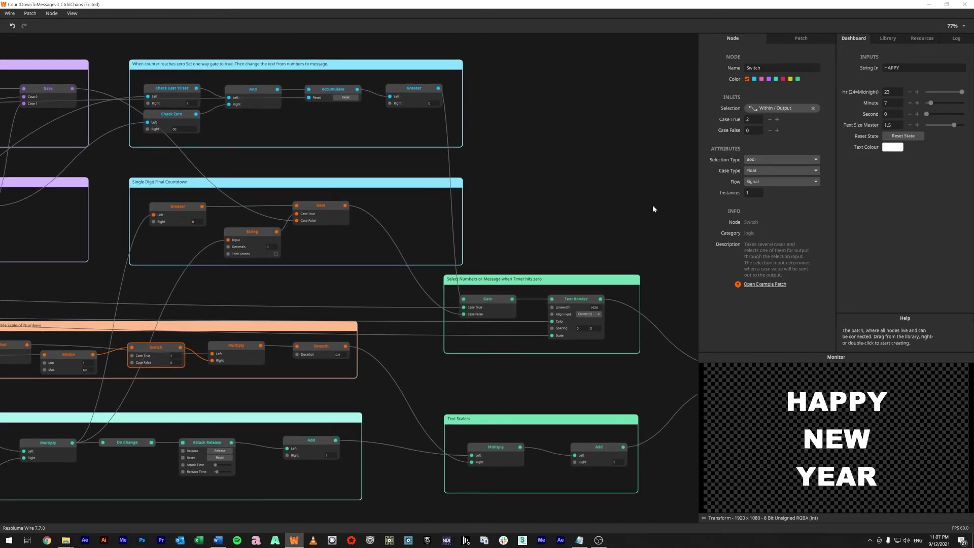
scroll(653, 208, right, 3)
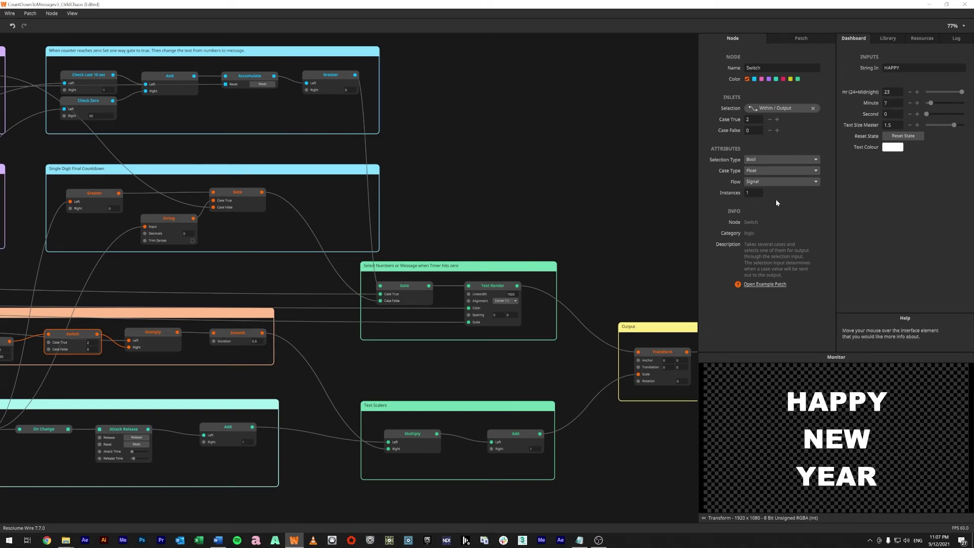
drag(578, 231, 426, 198)
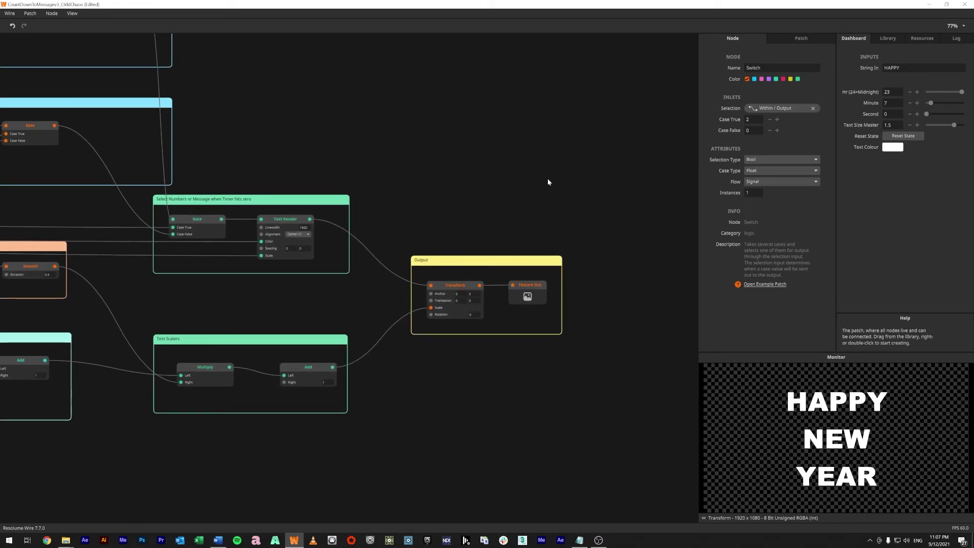
Step: Show the complete patch from the dashboard inputs to the Output group as an overview
scroll(512, 269, down, 3)
scroll(396, 292, down, 4)
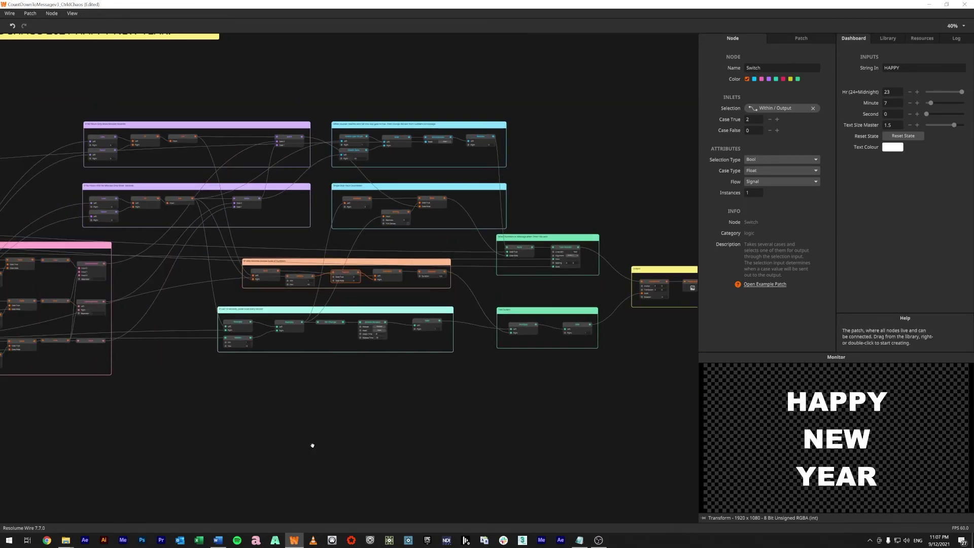
drag(205, 434, 332, 429)
scroll(322, 428, down, 1)
scroll(326, 429, down, 1)
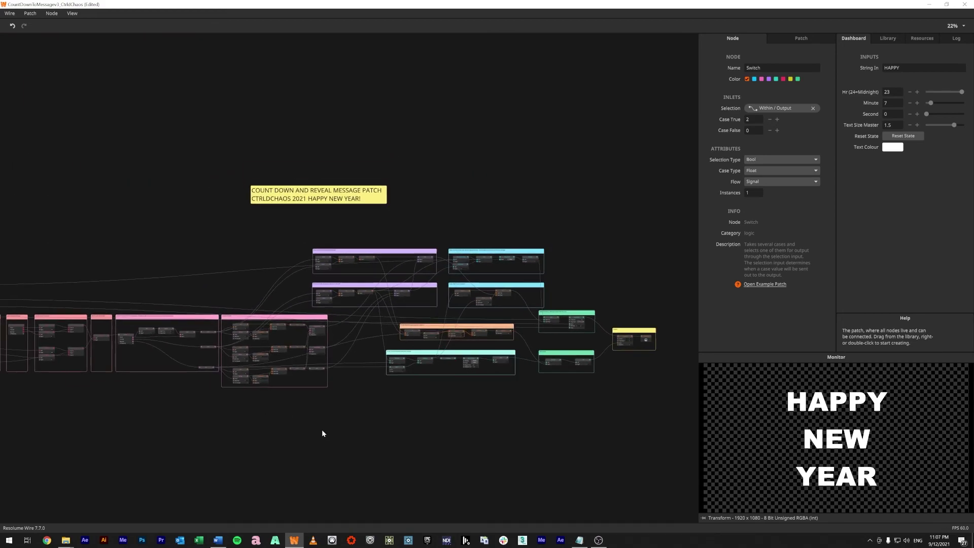
scroll(304, 432, down, 1)
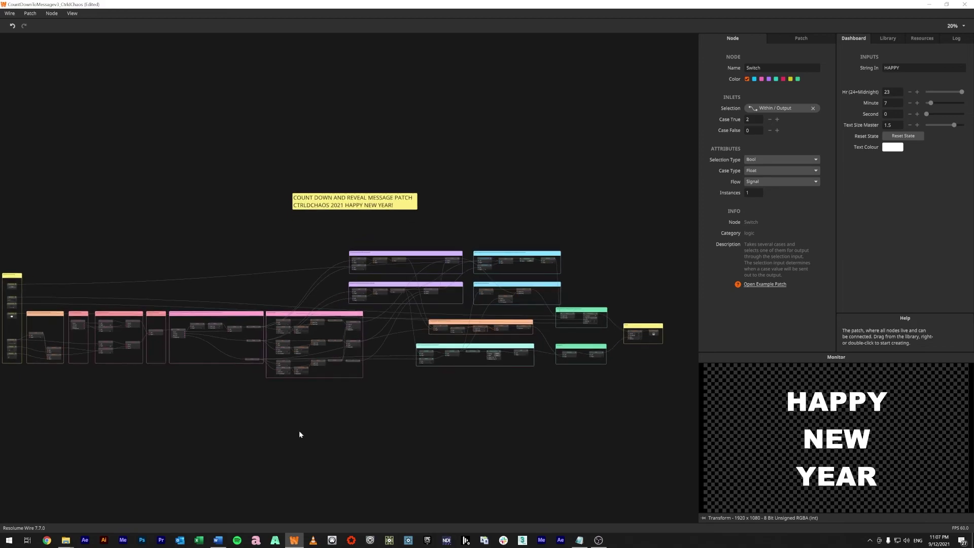
drag(269, 442, 283, 441)
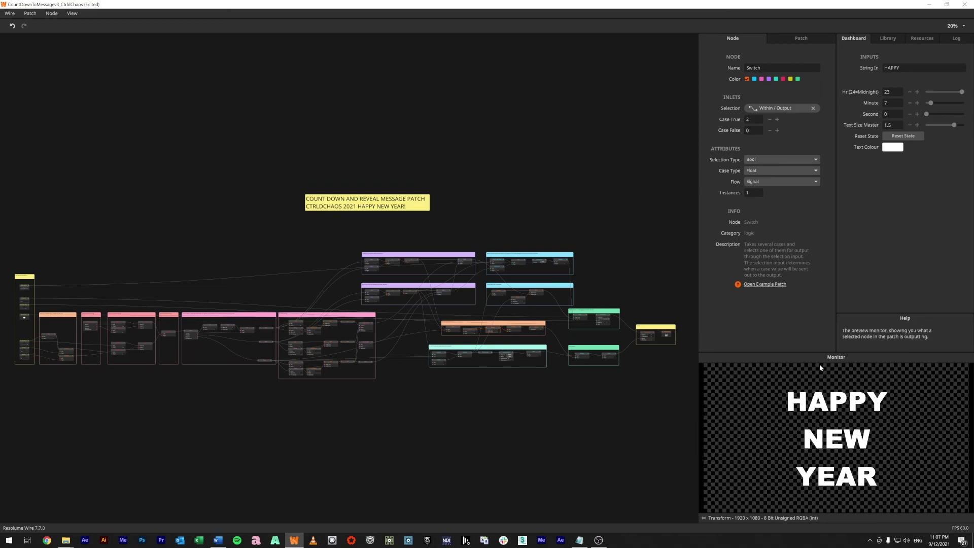
Step: Set the target hour to 24 and the target minute to 1
drag(931, 100, 963, 92)
click(928, 92)
Step: Look over the patch's display, scaling and selection groups once more and return to the full-patch overview
scroll(409, 425, up, 1)
scroll(410, 429, up, 3)
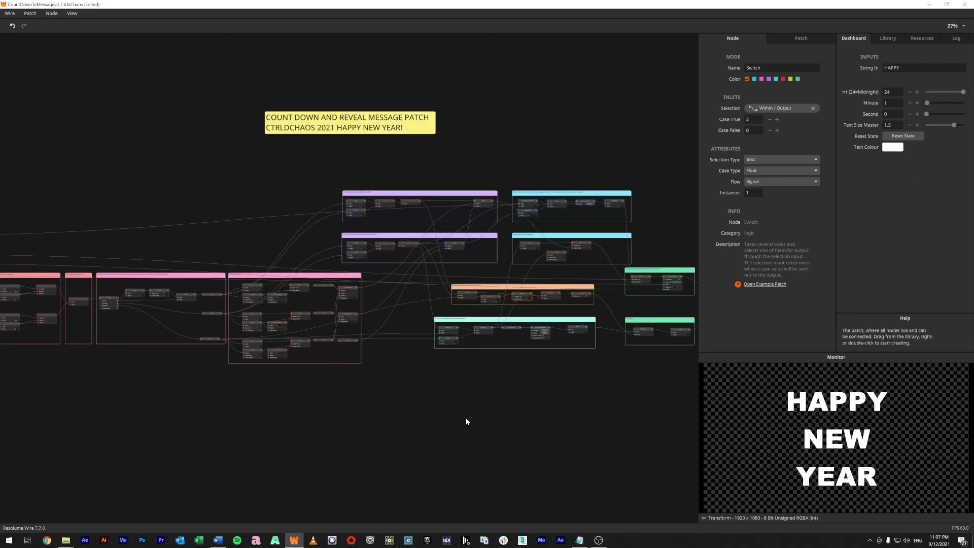
drag(643, 396, 417, 410)
scroll(269, 395, up, 4)
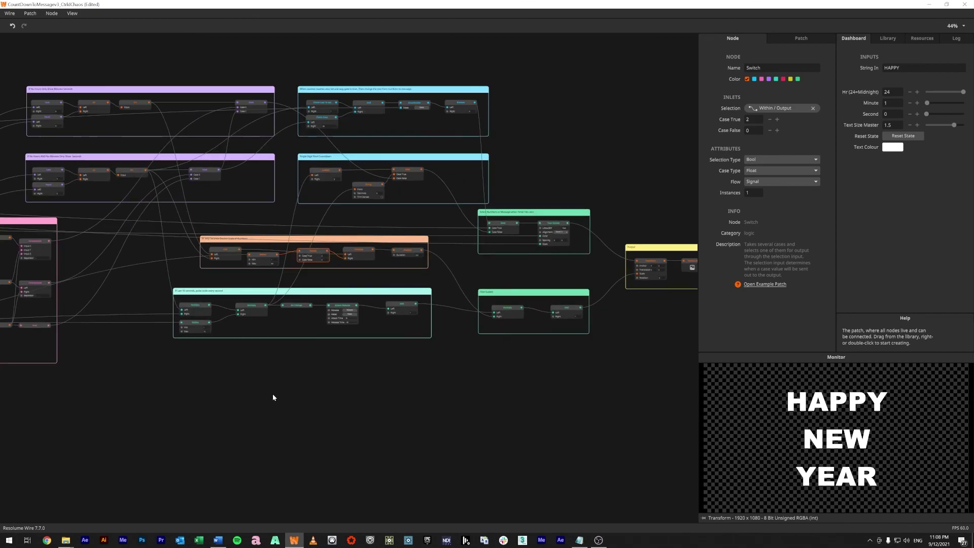
scroll(369, 398, up, 2)
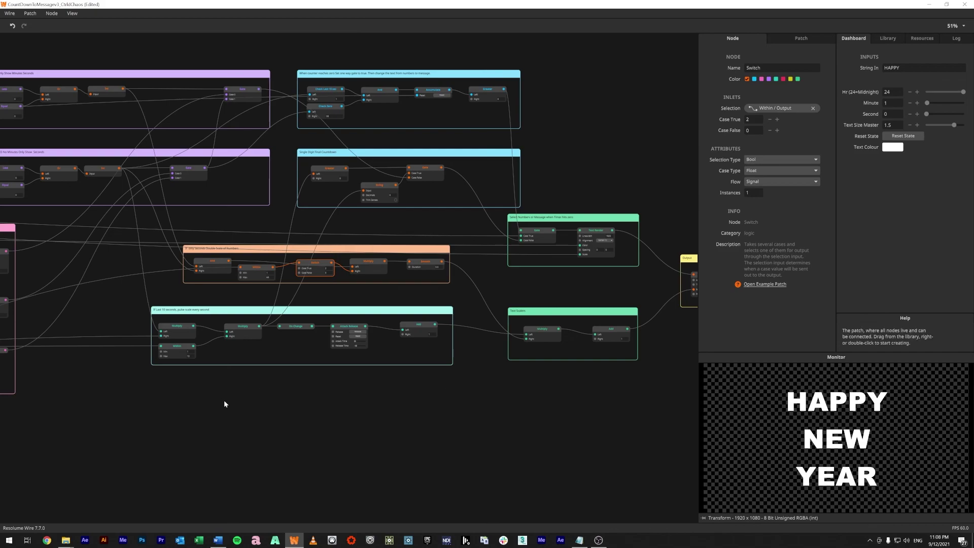
scroll(215, 401, down, 5)
scroll(312, 419, down, 2)
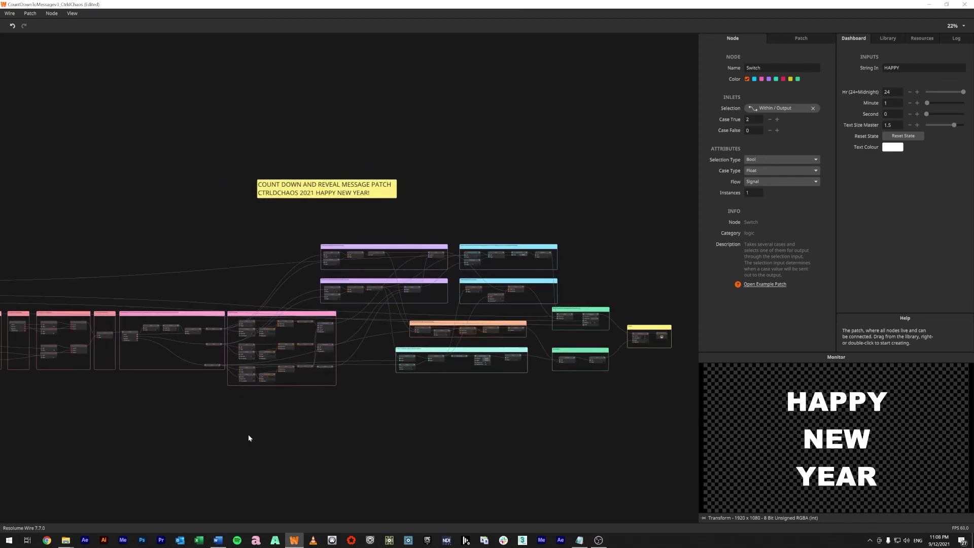
scroll(251, 436, down, 2)
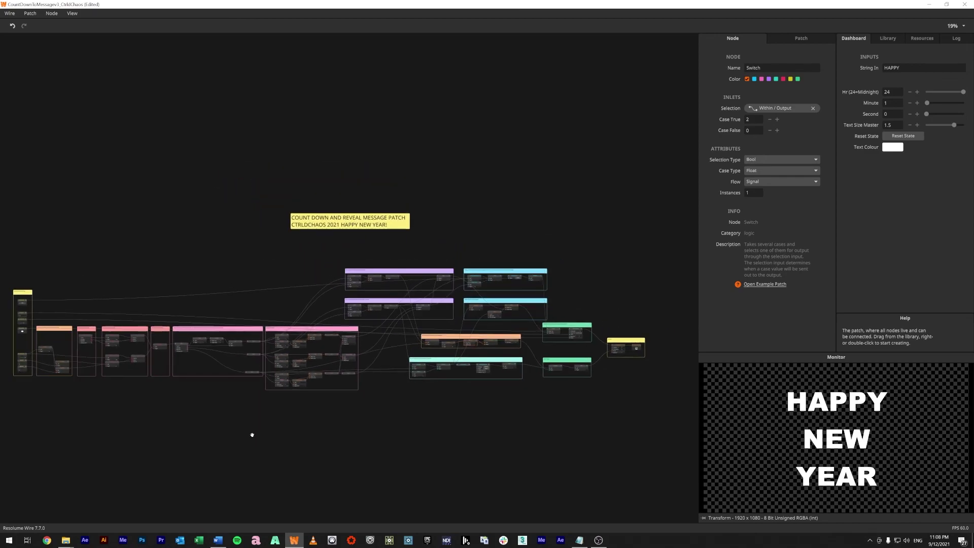